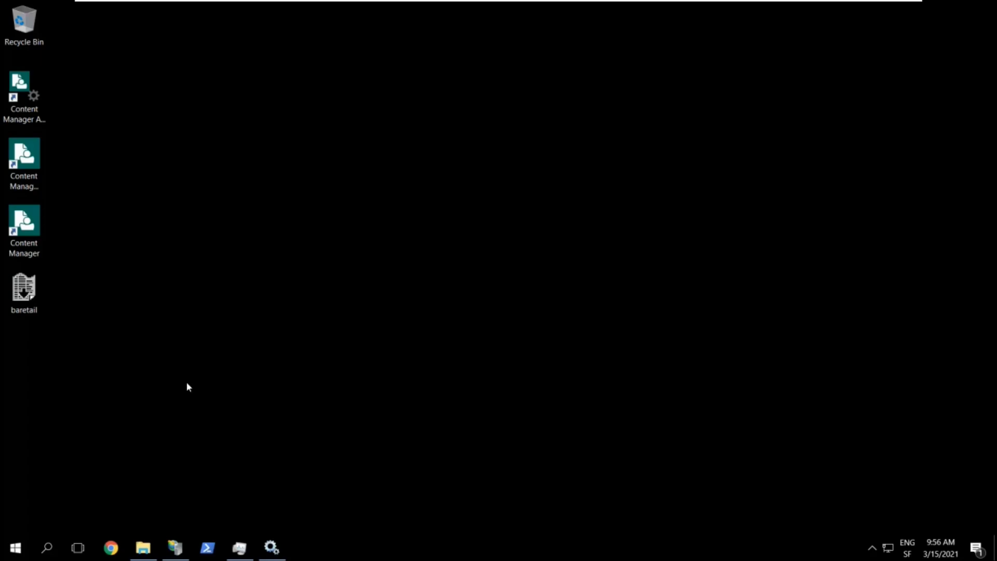
Restore the IIS Manager window from the taskbar
{"action": "left_click", "coordinate": [177, 550]}
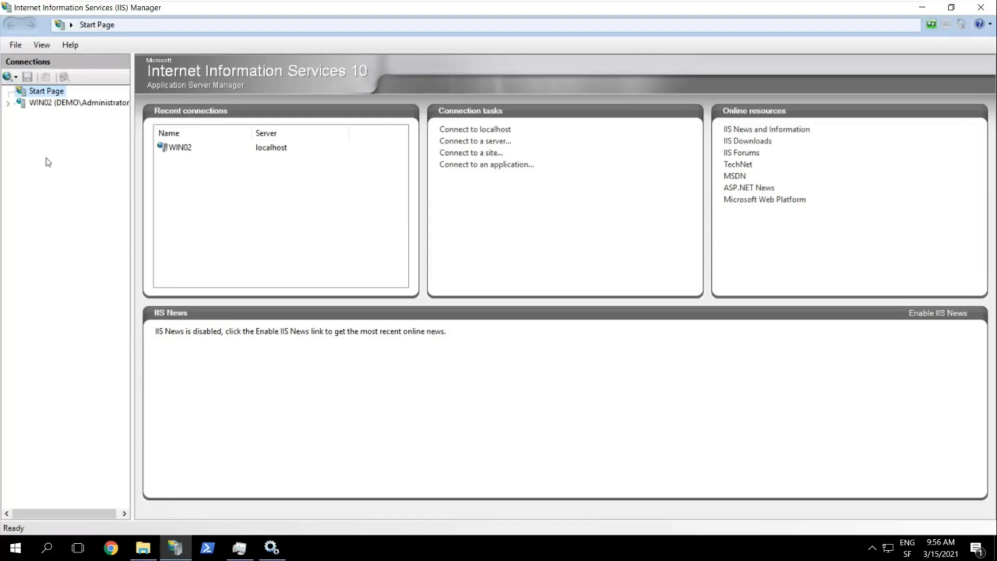
Expand WIN02, Sites and Default Web Site in Connections, then minimize IIS Manager
{"action": "left_click", "coordinate": [7, 106]}
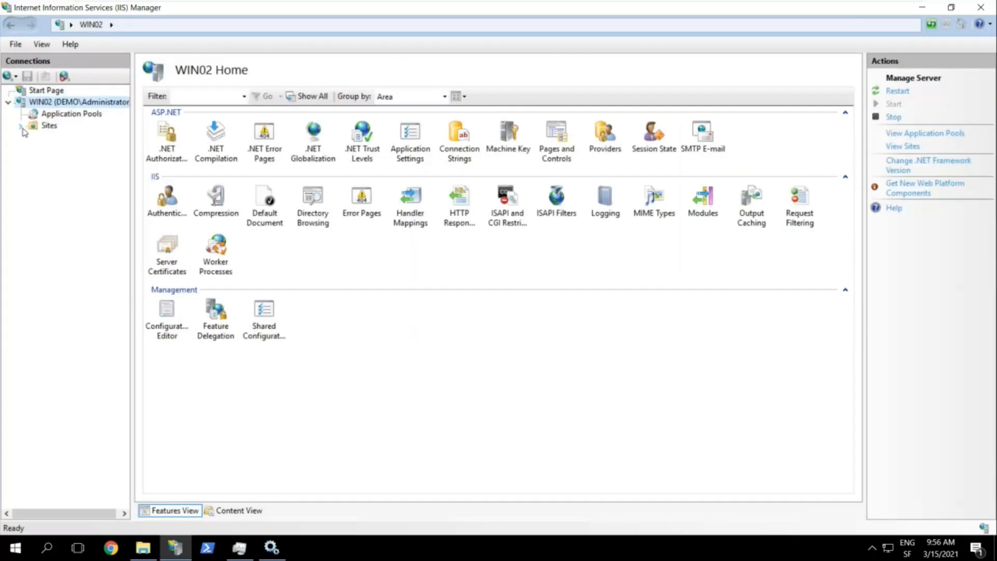
{"action": "left_click", "coordinate": [20, 127]}
{"action": "left_click", "coordinate": [33, 137]}
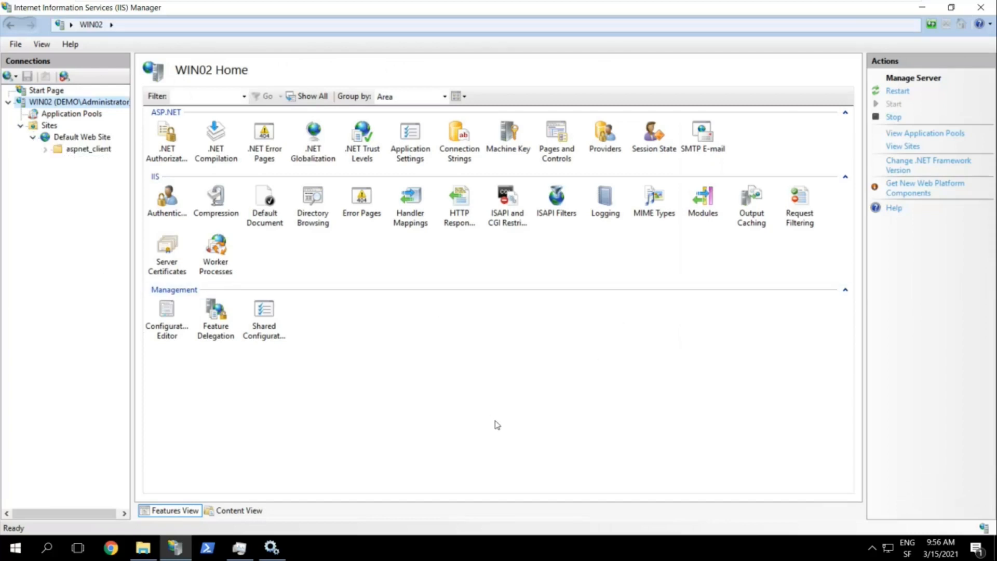
{"action": "left_click", "coordinate": [923, 7]}
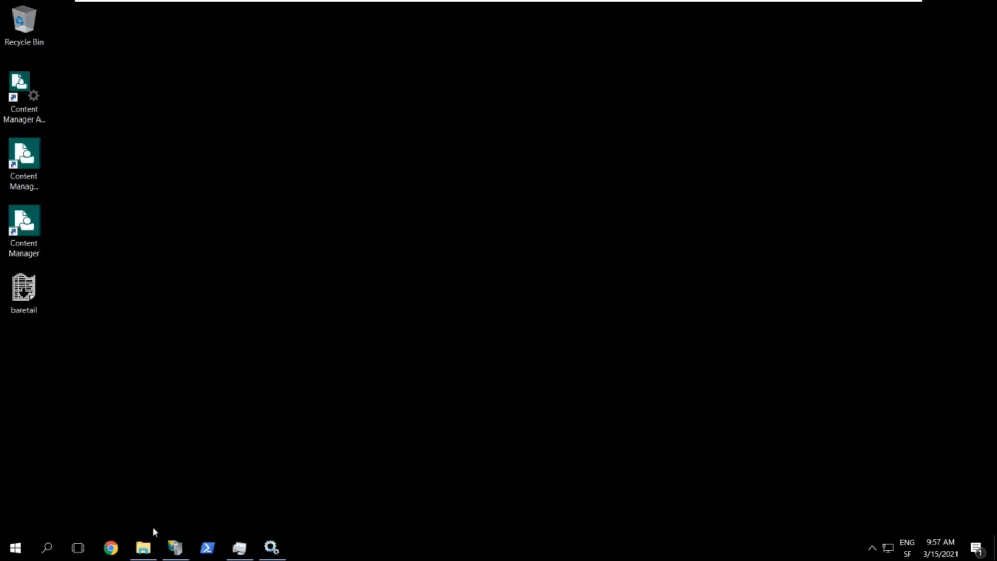
In File Explorer, open the 64BitInstalls folder and launch Setup_CM_x64
{"action": "left_click", "coordinate": [143, 547]}
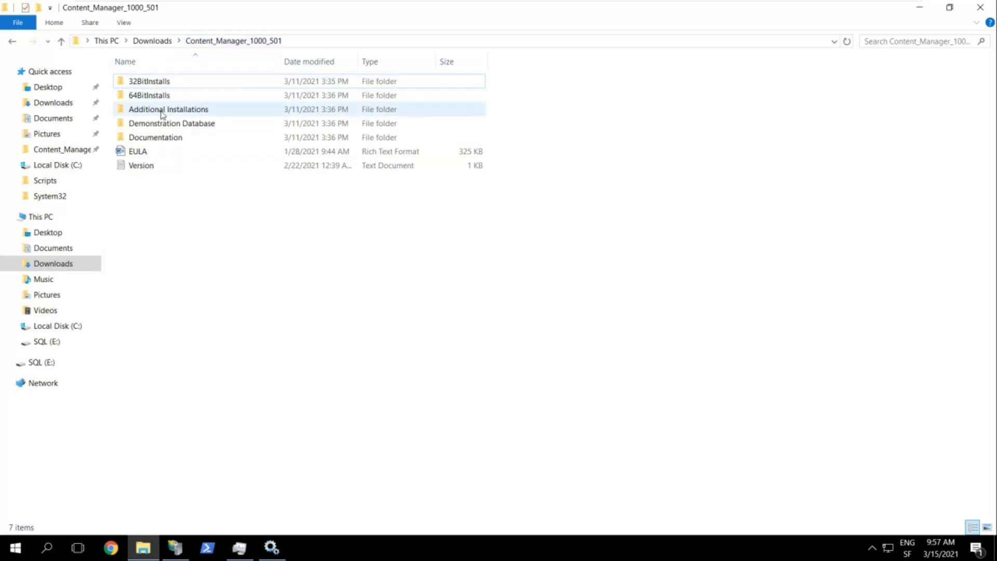
{"action": "double_click", "coordinate": [182, 97]}
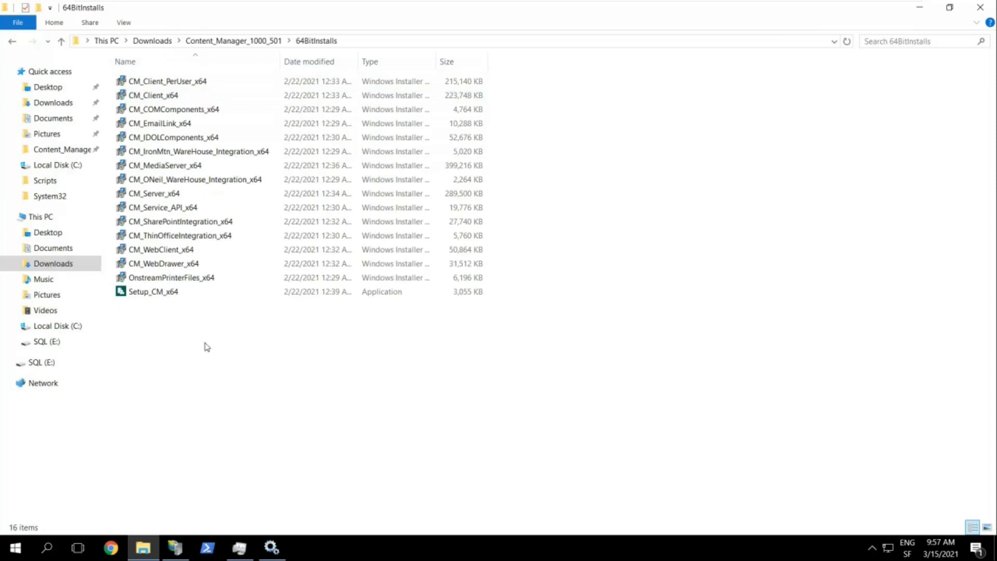
{"action": "double_click", "coordinate": [153, 292]}
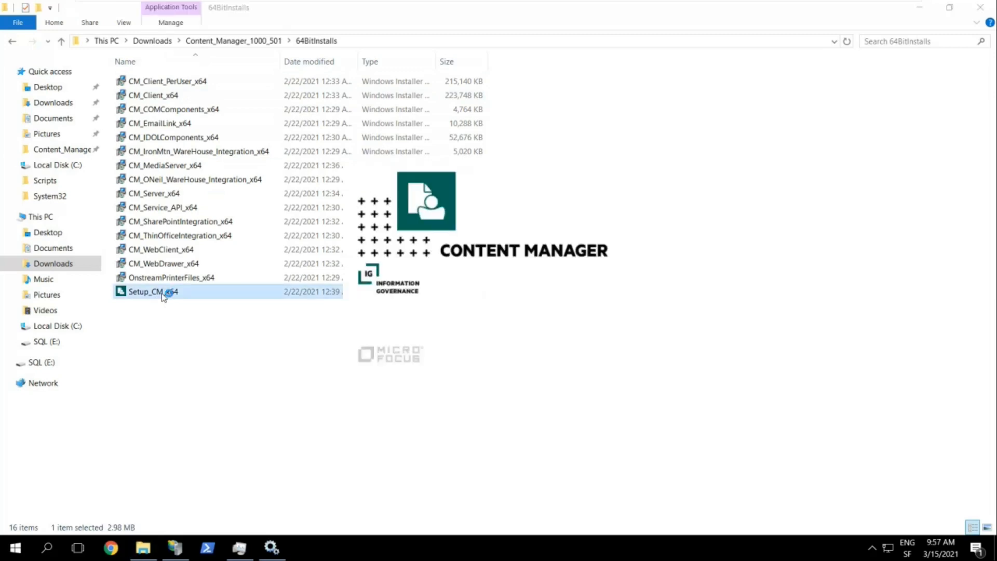
Choose Modify and select all five features, including Web Client, Service API and WebDrawer
{"action": "left_click", "coordinate": [920, 10]}
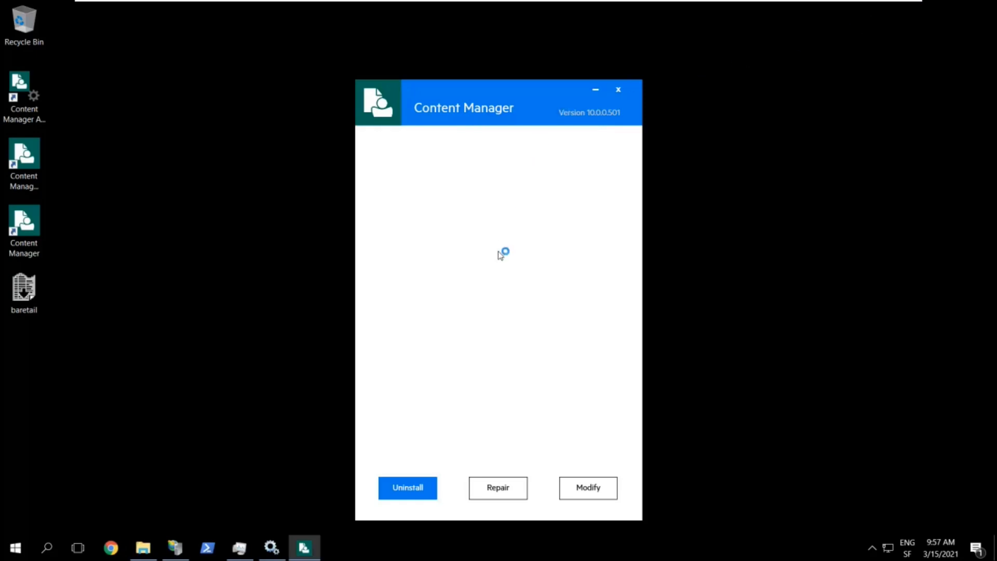
{"action": "left_click", "coordinate": [591, 498]}
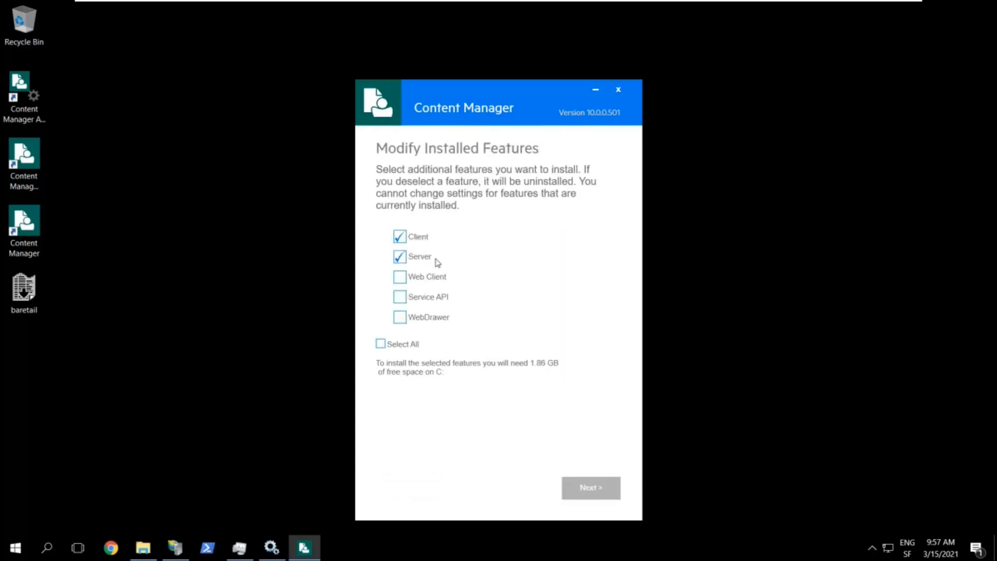
{"action": "left_click", "coordinate": [382, 345]}
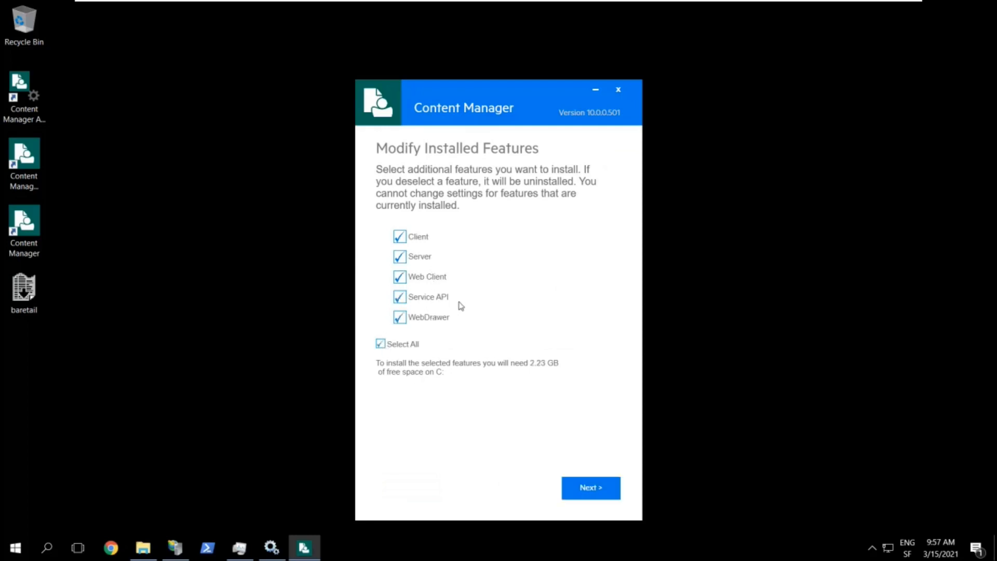
{"action": "mouse_move", "coordinate": [440, 302]}
{"action": "mouse_move", "coordinate": [441, 283]}
{"action": "left_click", "coordinate": [599, 492]}
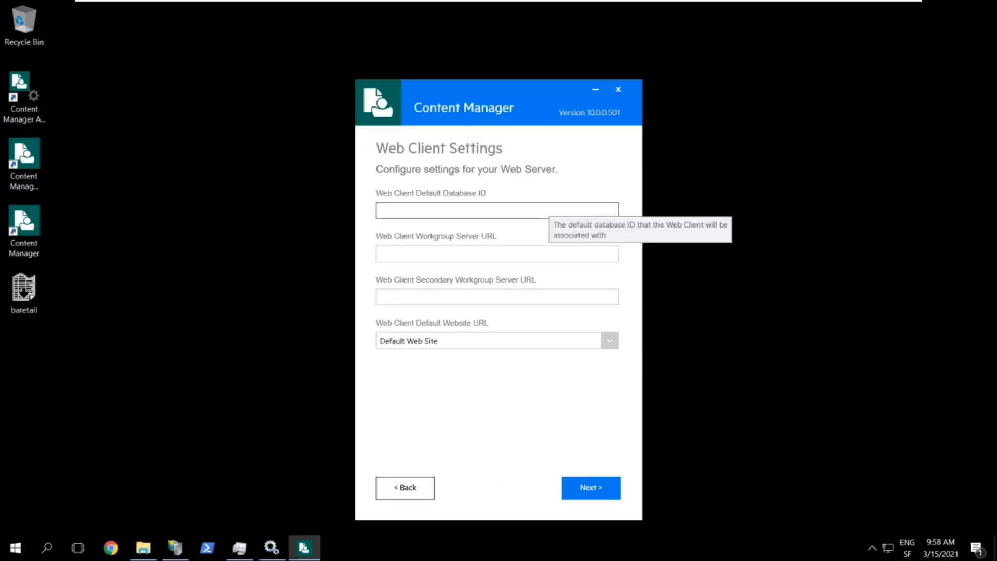
Set Web Client database ID 12 and server WIN02, accepting matching WebDrawer and Service API settings
{"action": "type", "text": "12"}
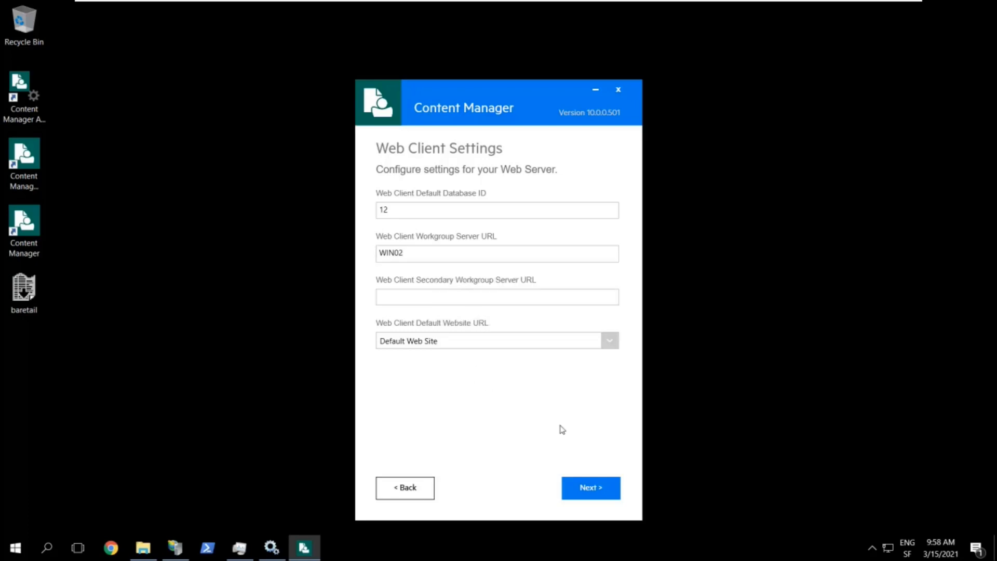
{"action": "left_click", "coordinate": [590, 490]}
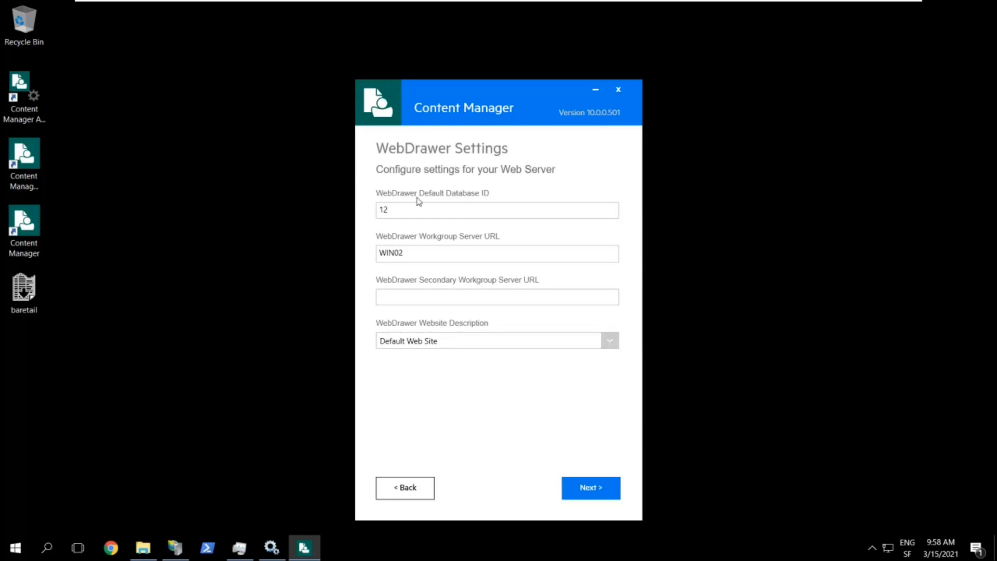
{"action": "mouse_move", "coordinate": [441, 252]}
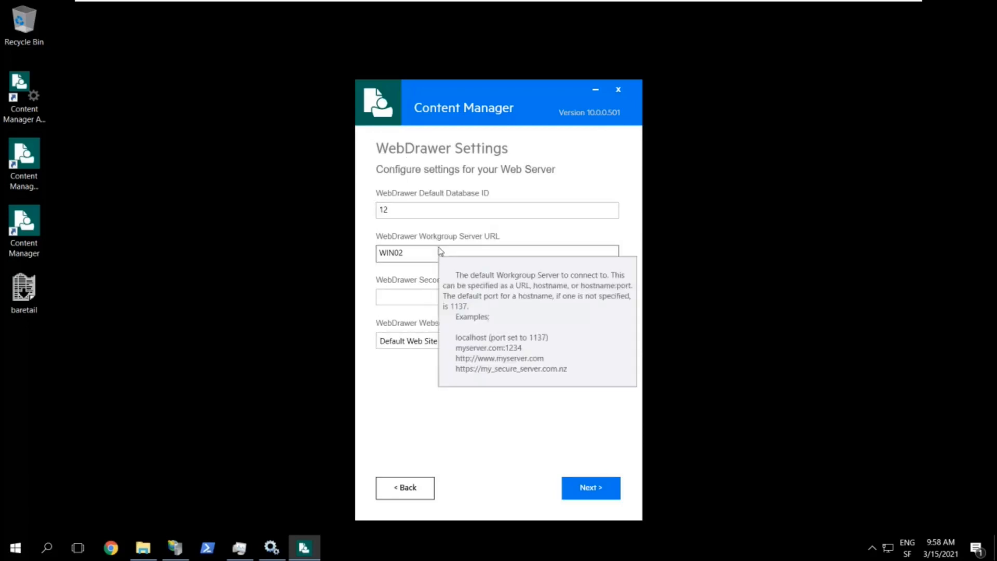
{"action": "left_click", "coordinate": [583, 489]}
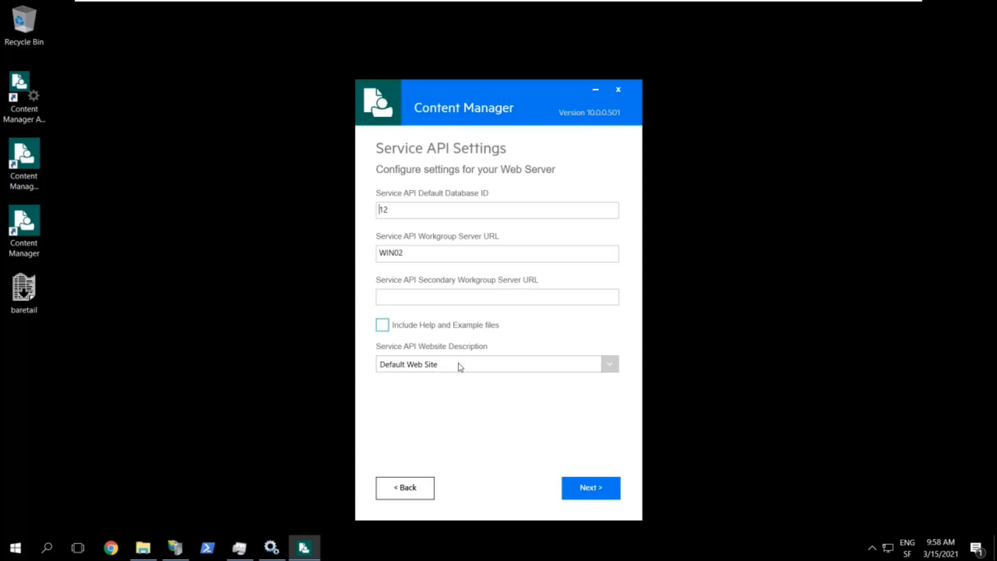
{"action": "mouse_move", "coordinate": [433, 330]}
{"action": "left_click", "coordinate": [592, 489]}
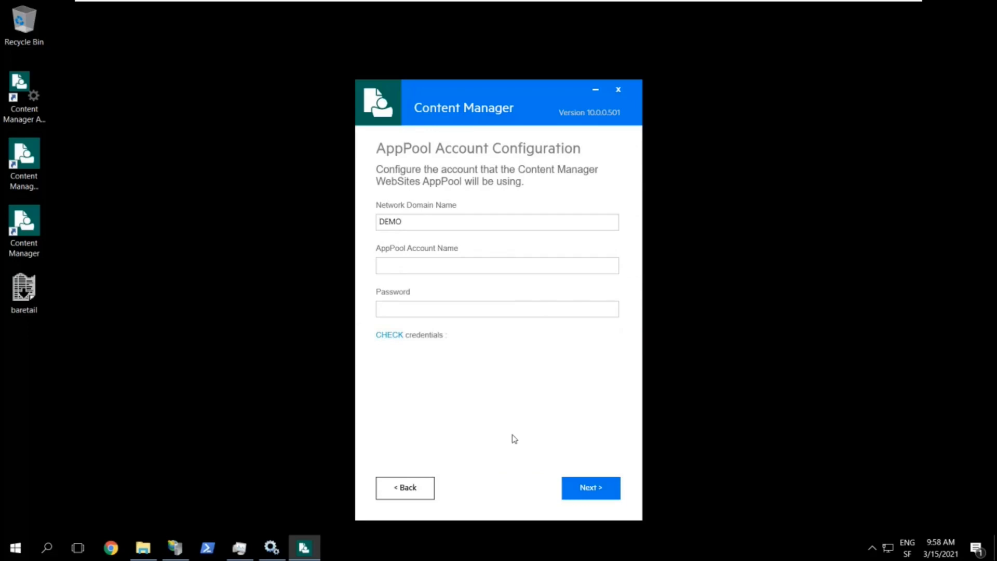
Set the AppPool account to DEMO\cmServices with its password, verify the credentials, and continue
{"action": "left_click", "coordinate": [482, 266]}
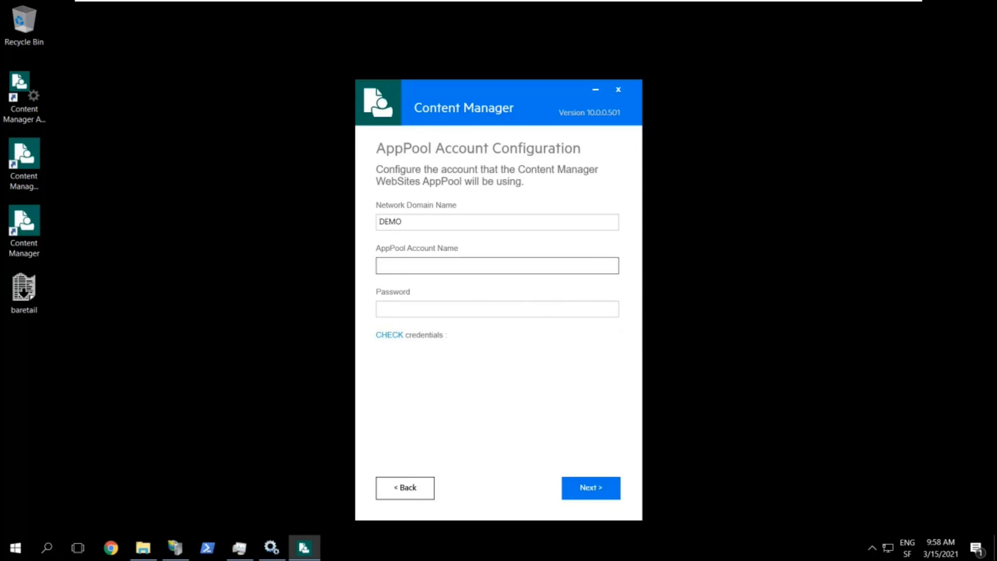
{"action": "type", "text": "cmServices"}
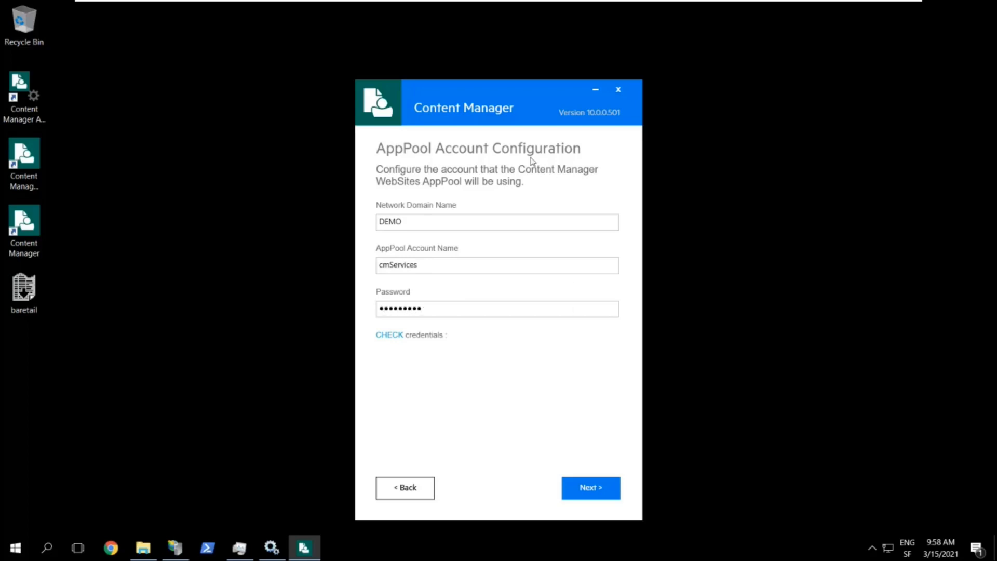
{"action": "left_click", "coordinate": [382, 337]}
{"action": "left_click", "coordinate": [587, 488]}
{"action": "left_click", "coordinate": [587, 487]}
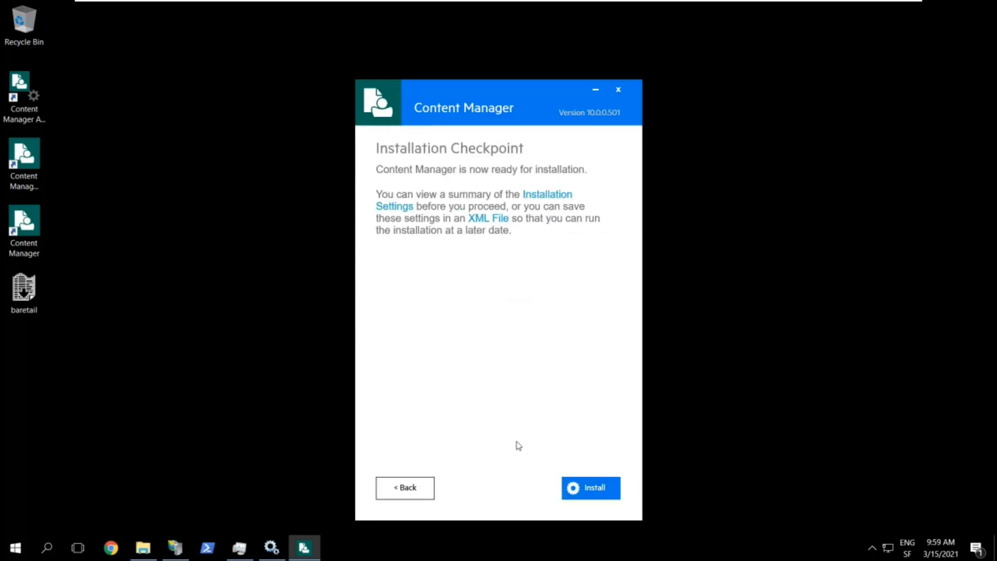
Start installing the added features, then bring up the Start menu app list
{"action": "left_click", "coordinate": [595, 489]}
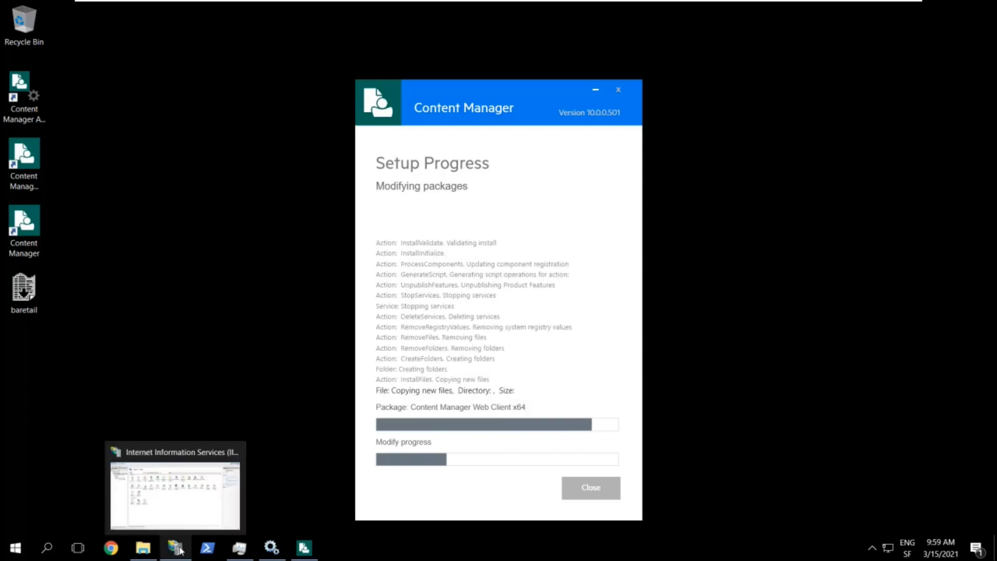
{"action": "left_click", "coordinate": [18, 552]}
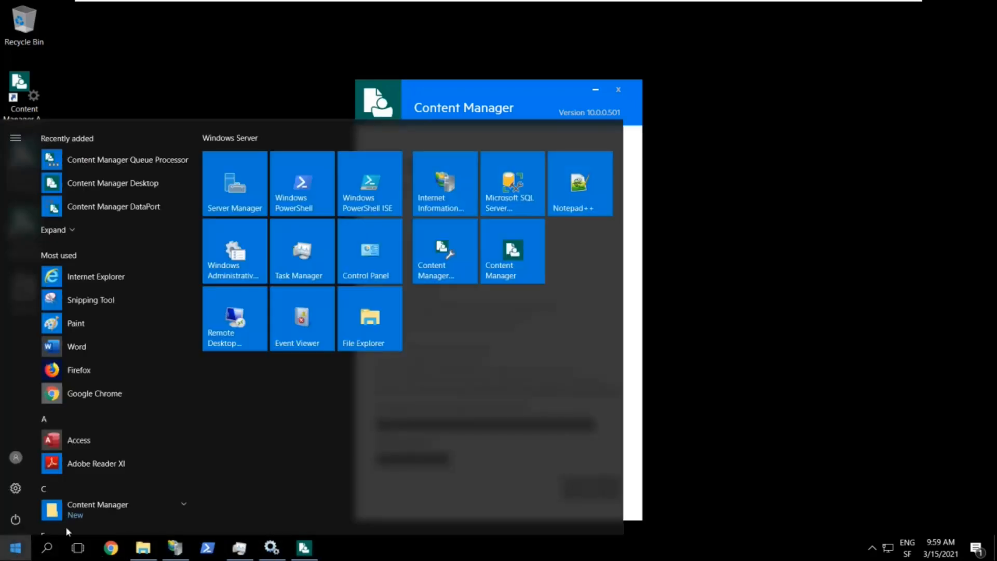
Launch Enterprise Studio and add DEMO\cmServices to the trusted server accounts in Options
{"action": "left_click", "coordinate": [446, 266]}
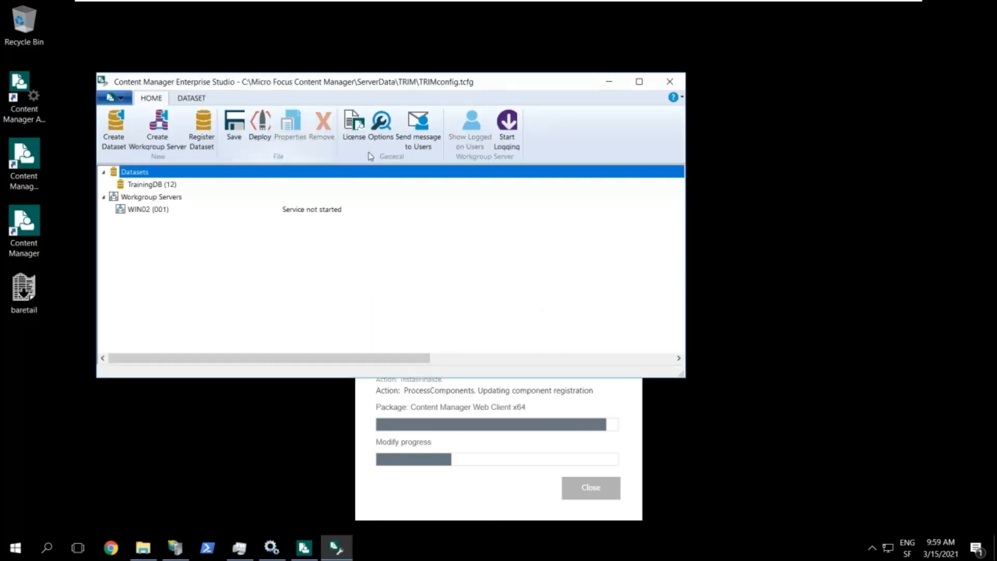
{"action": "left_click", "coordinate": [383, 130]}
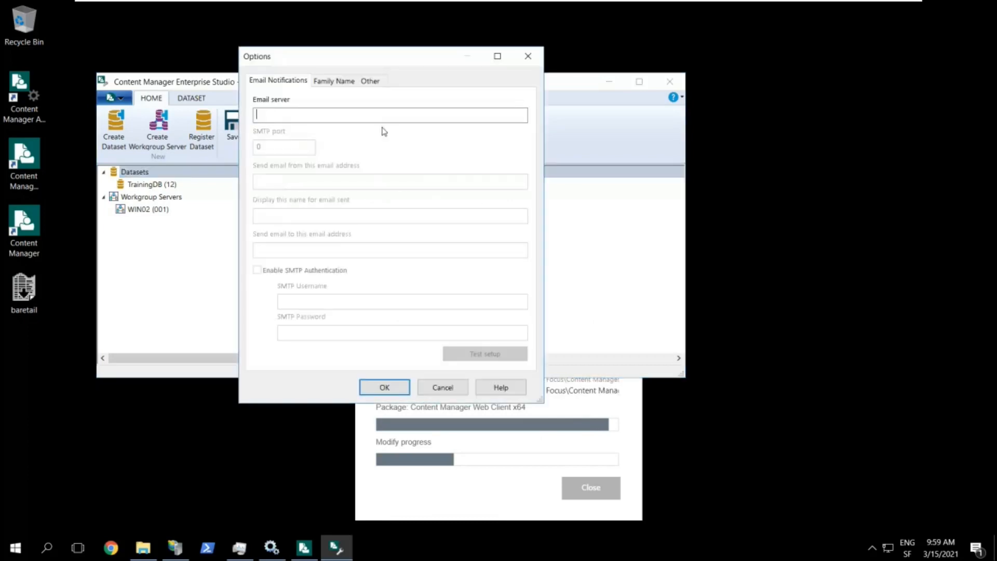
{"action": "left_click", "coordinate": [370, 82]}
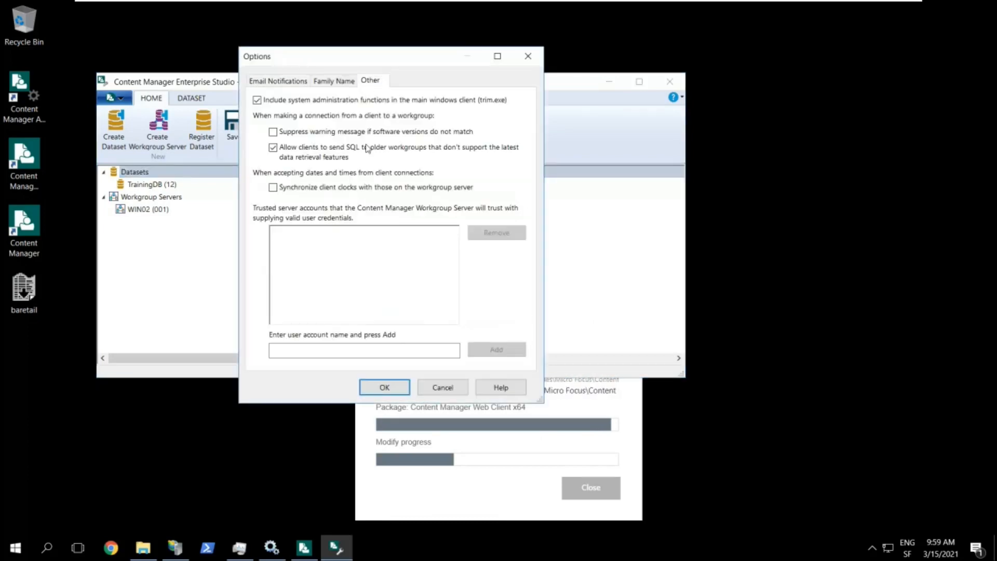
{"action": "type", "text": "D"}
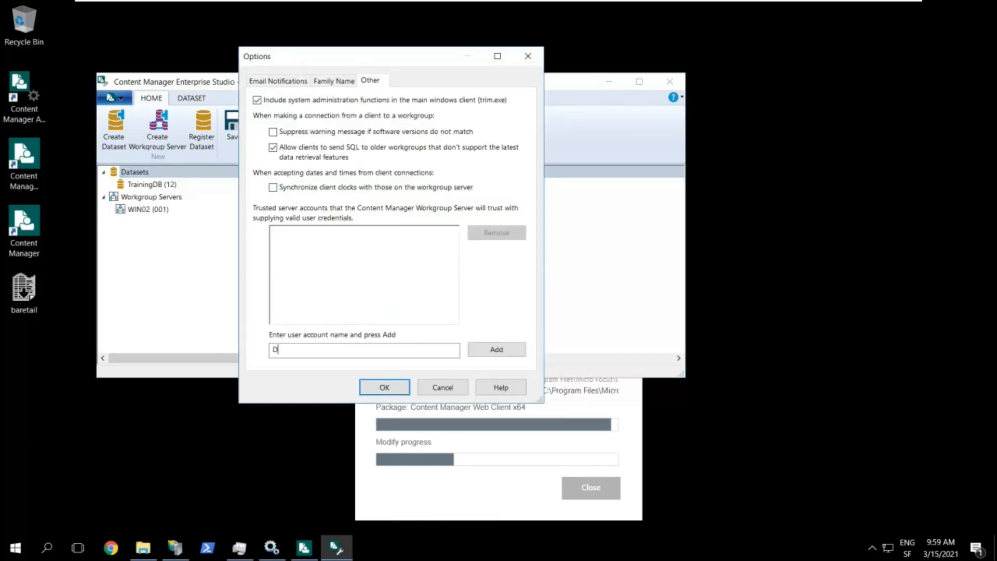
{"action": "type", "text": "EMO\\cmServices"}
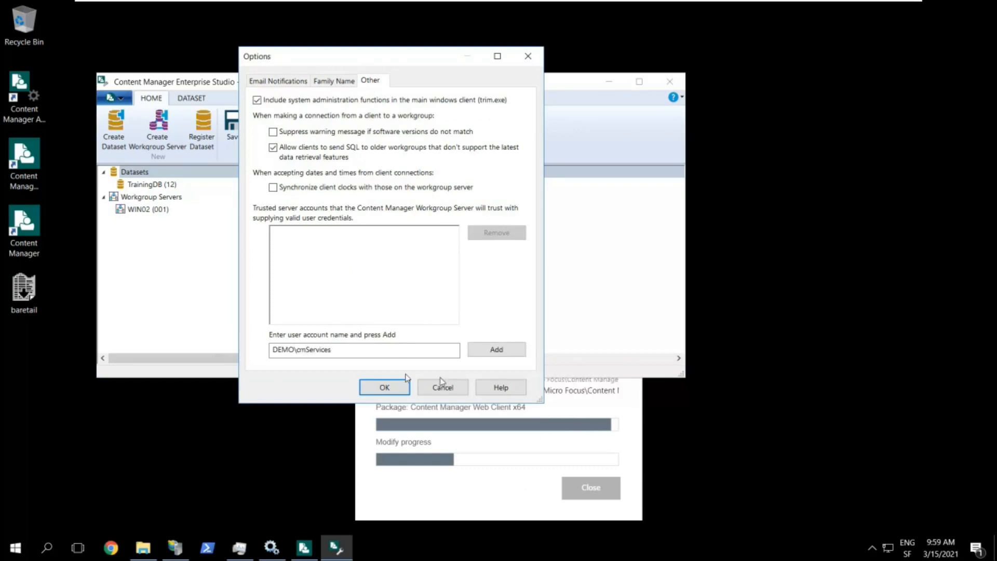
{"action": "left_click", "coordinate": [480, 349]}
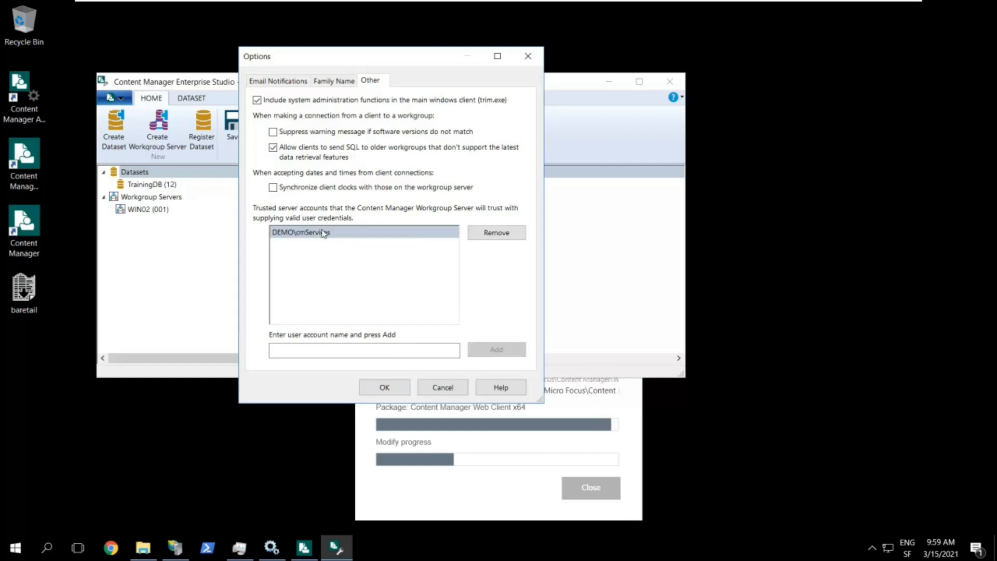
{"action": "left_click", "coordinate": [392, 384]}
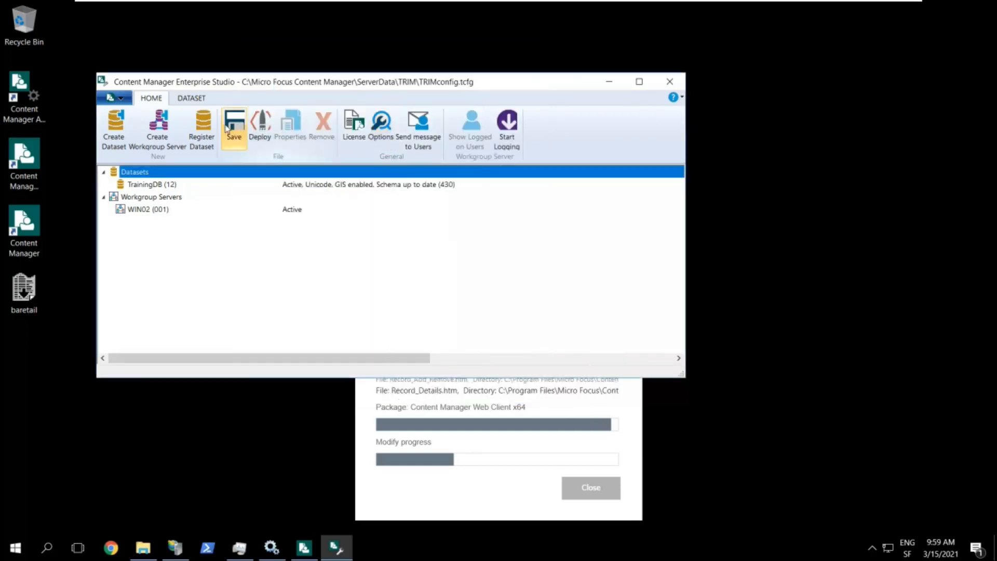
Deploy the configuration to the running WIN02 workgroup server, then minimize Enterprise Studio
{"action": "left_click", "coordinate": [261, 140]}
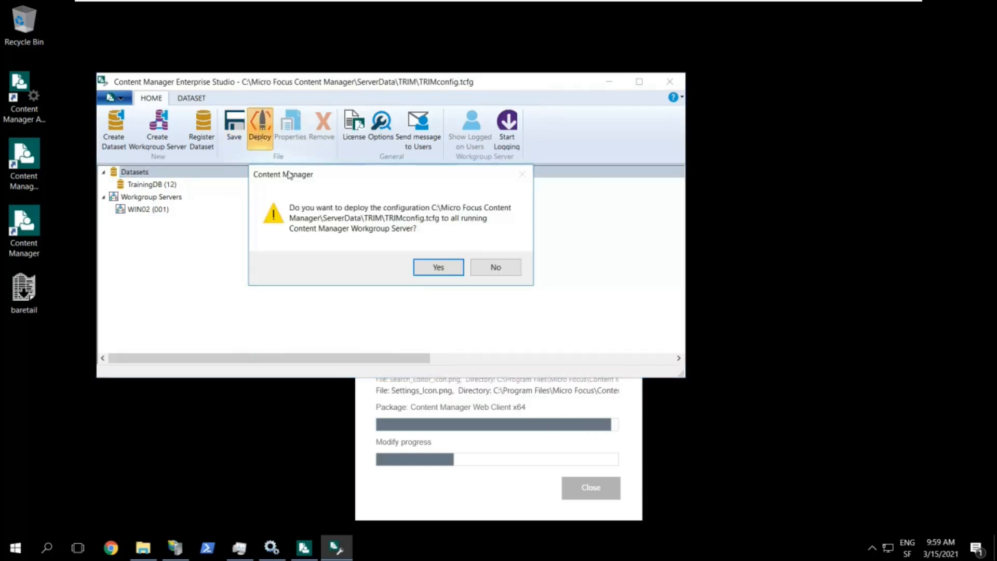
{"action": "left_click", "coordinate": [439, 267]}
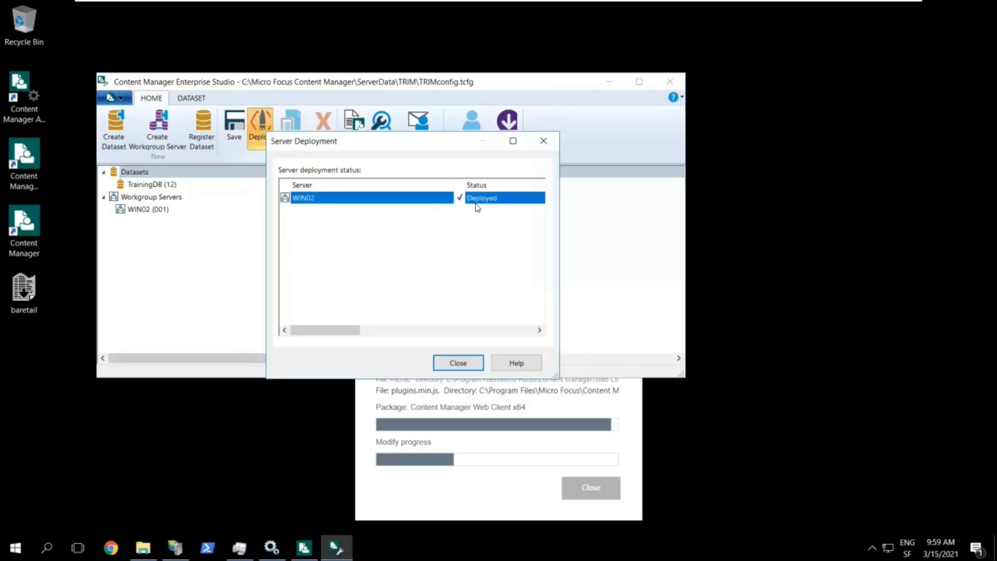
{"action": "left_click", "coordinate": [458, 362]}
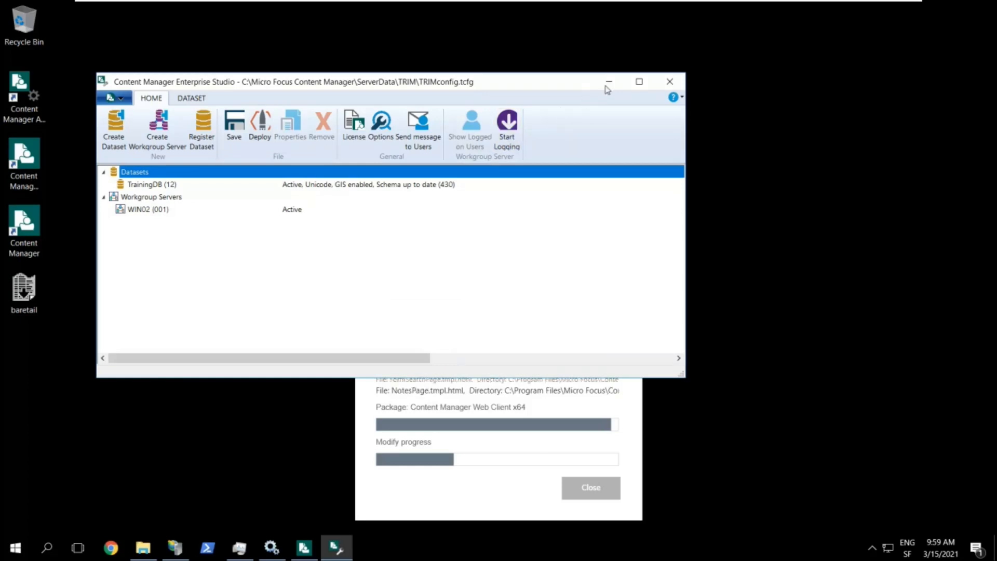
{"action": "left_click", "coordinate": [616, 85]}
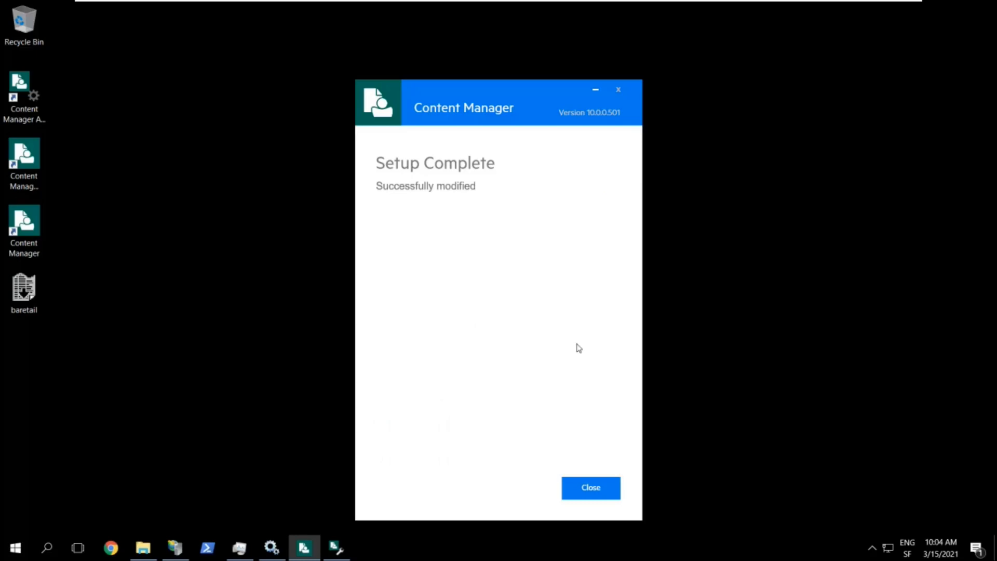
Close the completed Content Manager Setup and switch to IIS Manager
{"action": "left_click", "coordinate": [589, 491]}
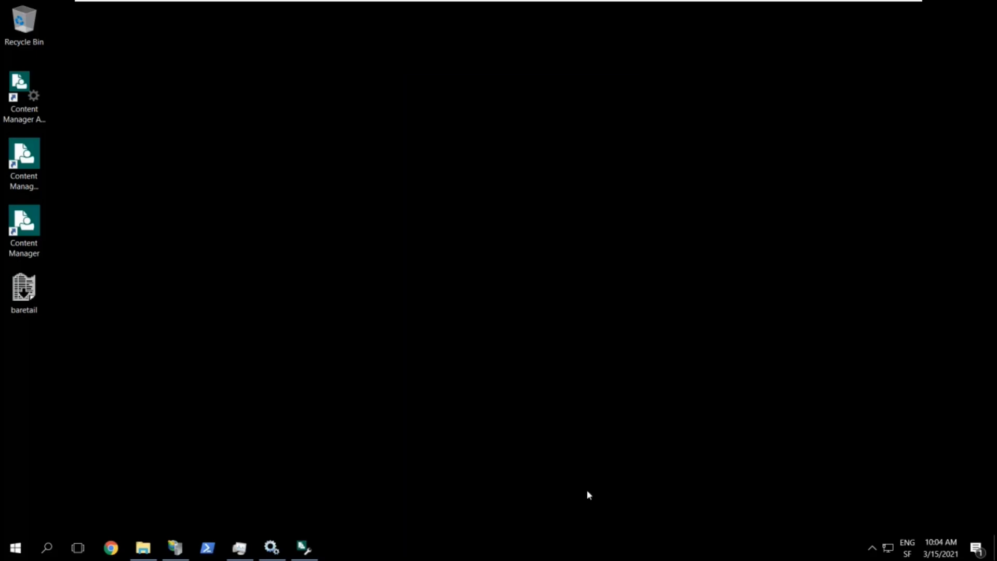
{"action": "left_click", "coordinate": [177, 547]}
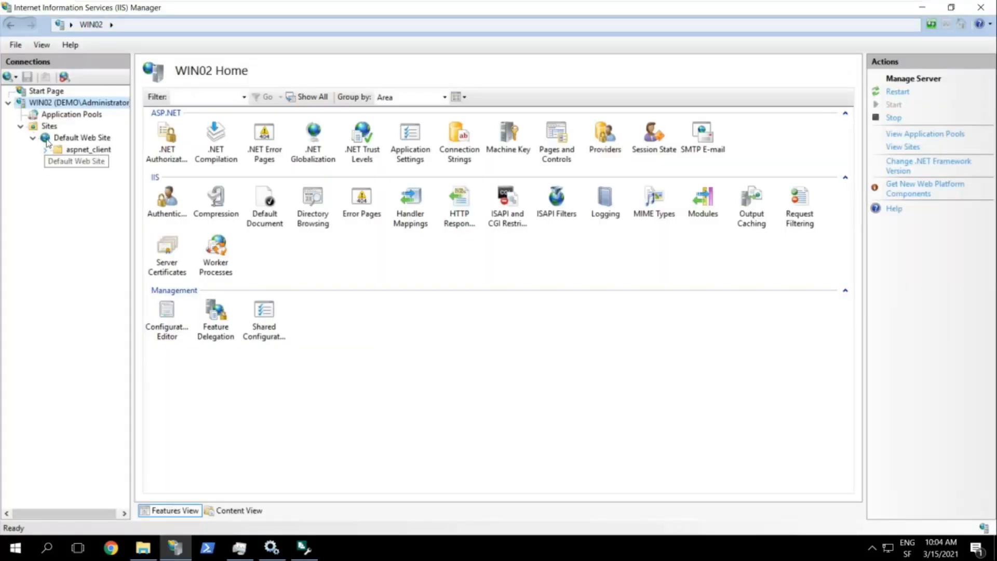
Refresh IIS Manager, expand Default Web Site to show CMWebDrawer and ContentManagerMobile, then minimize it
{"action": "key", "text": "F5"}
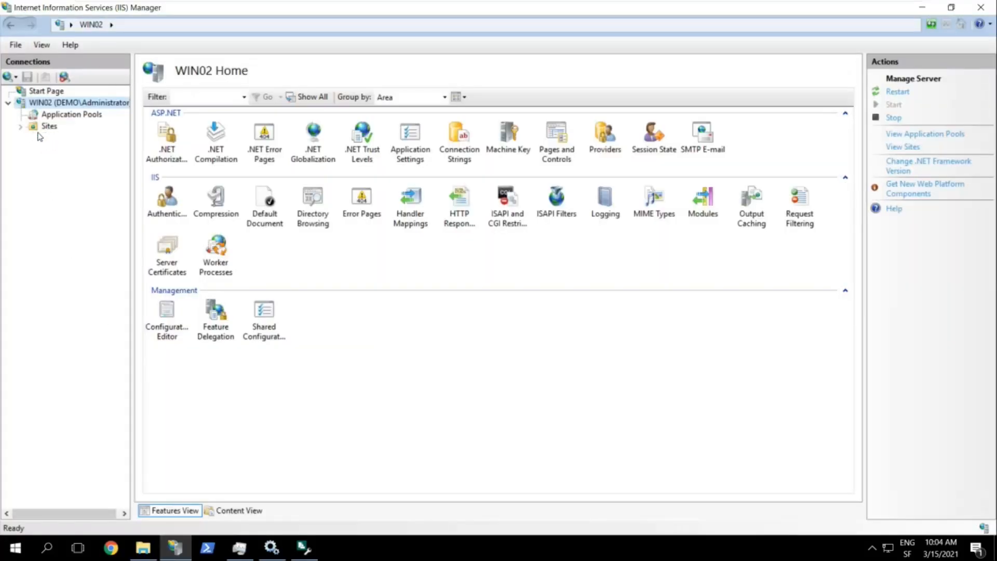
{"action": "left_click", "coordinate": [20, 126]}
{"action": "left_click", "coordinate": [33, 138]}
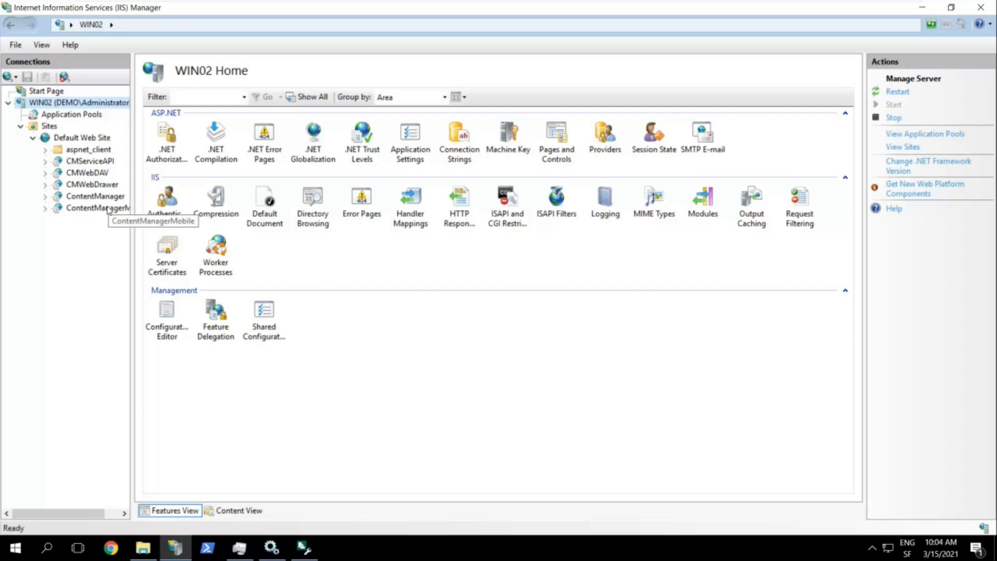
{"action": "left_click", "coordinate": [921, 9]}
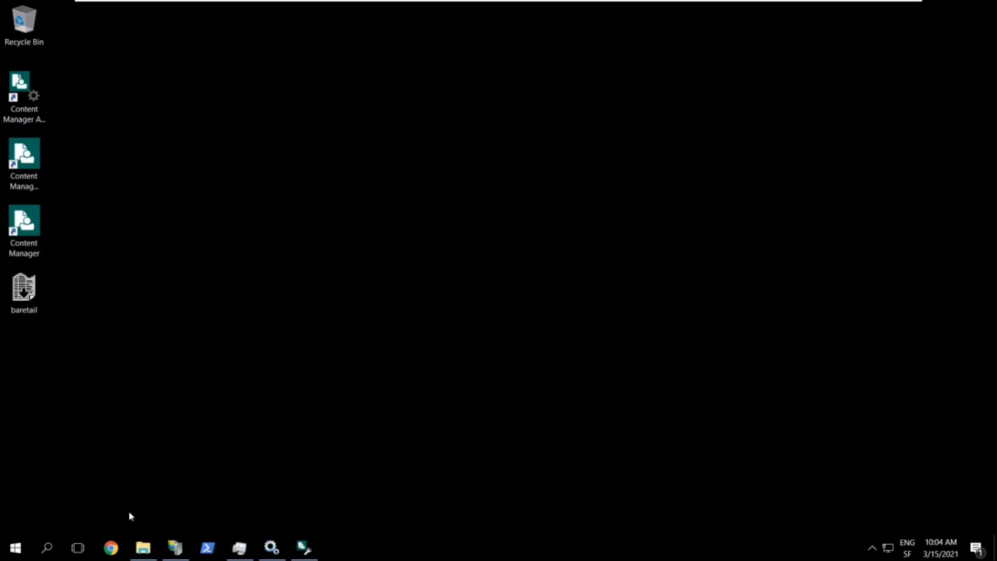
{"action": "left_click", "coordinate": [110, 547]}
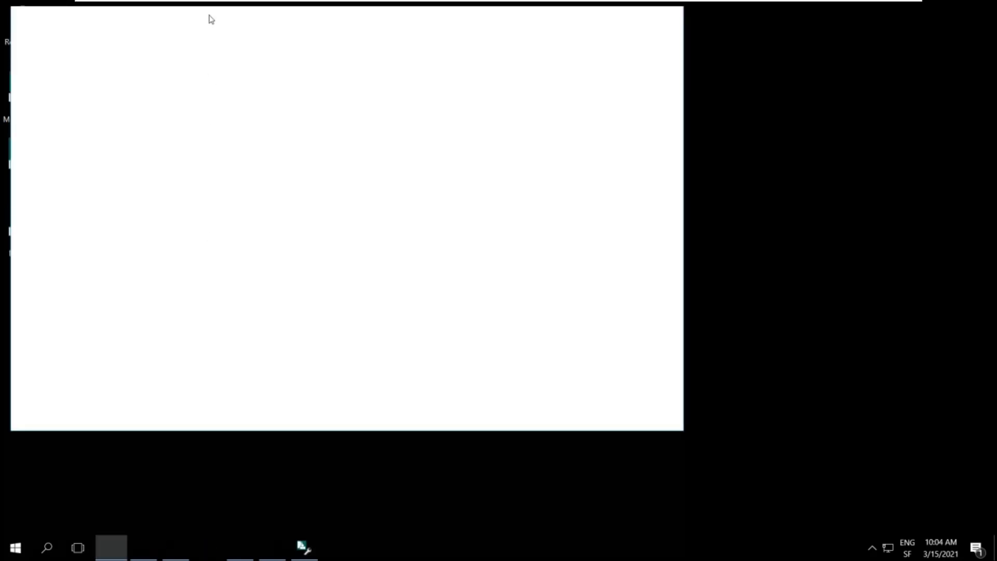
{"action": "left_click_drag", "start_coordinate": [235, 33], "coordinate": [295, 37]}
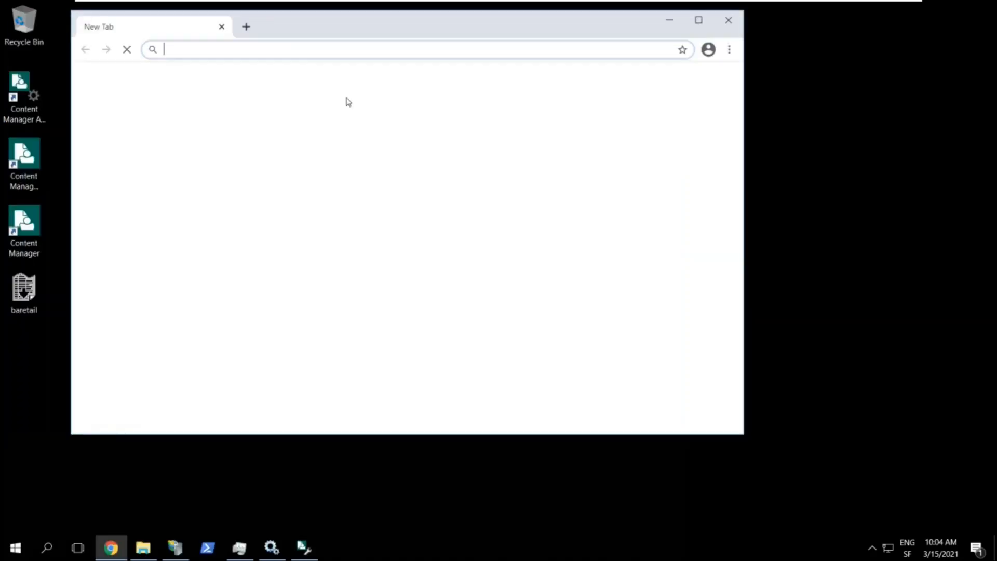
{"action": "left_click_drag", "start_coordinate": [744, 438], "coordinate": [648, 466]}
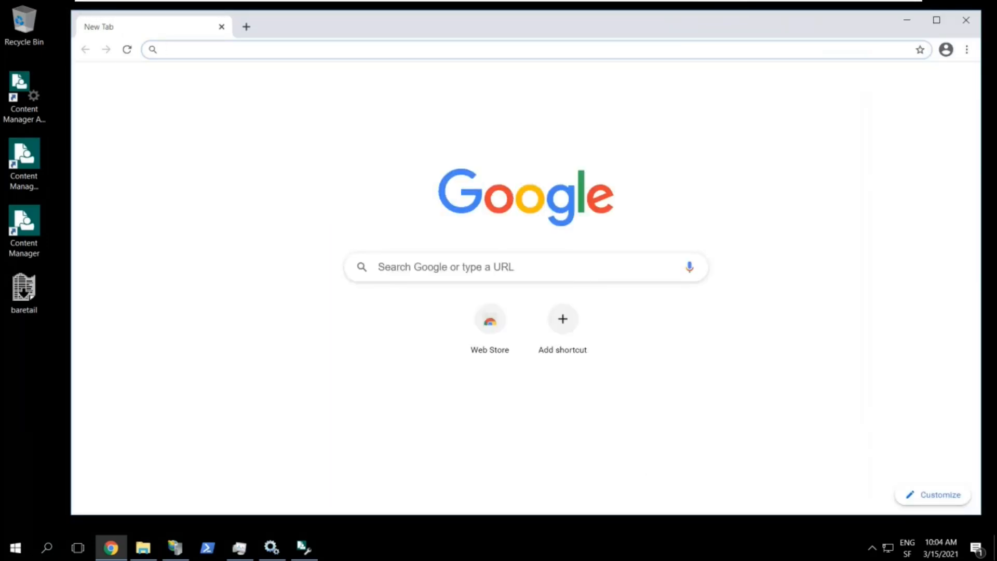
{"action": "type", "text": "http://"}
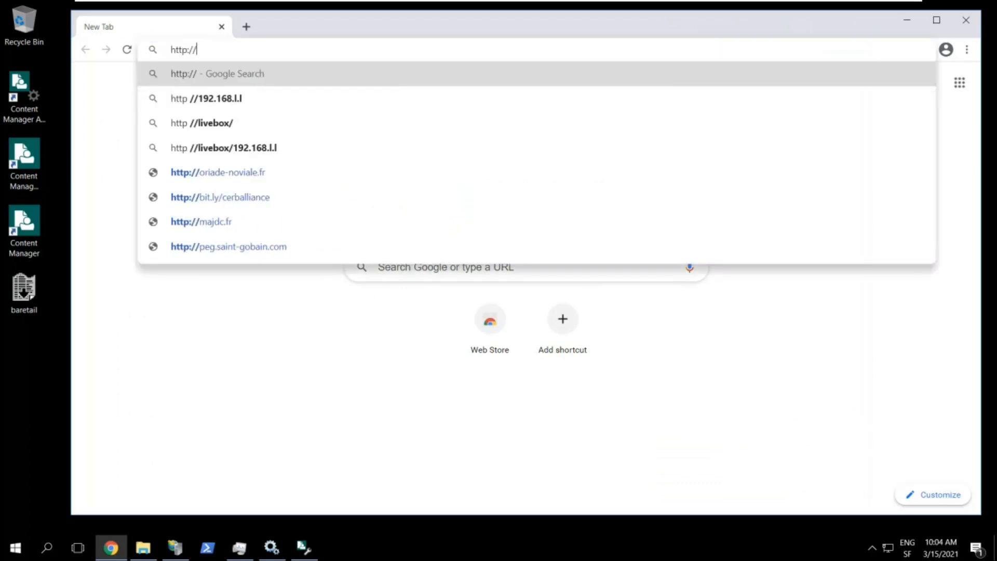
{"action": "type", "text": "WIN02"}
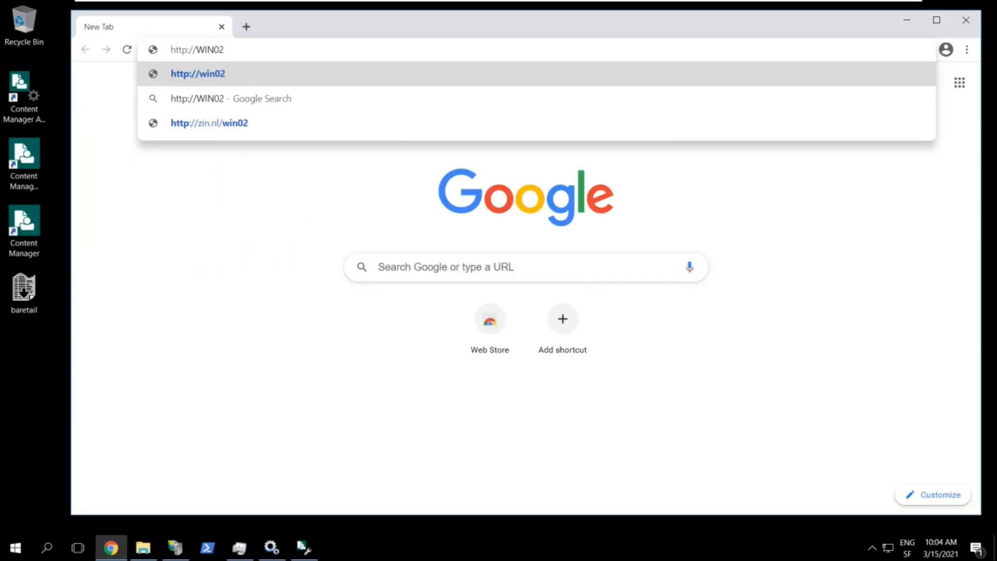
{"action": "type", "text": "/"}
{"action": "type", "text": "Conte"}
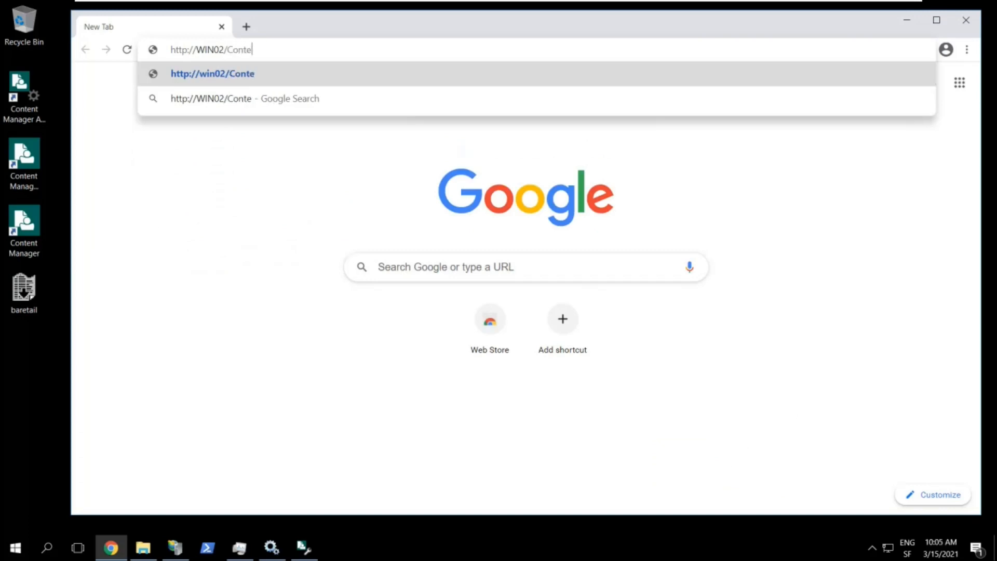
{"action": "type", "text": "ntManager"}
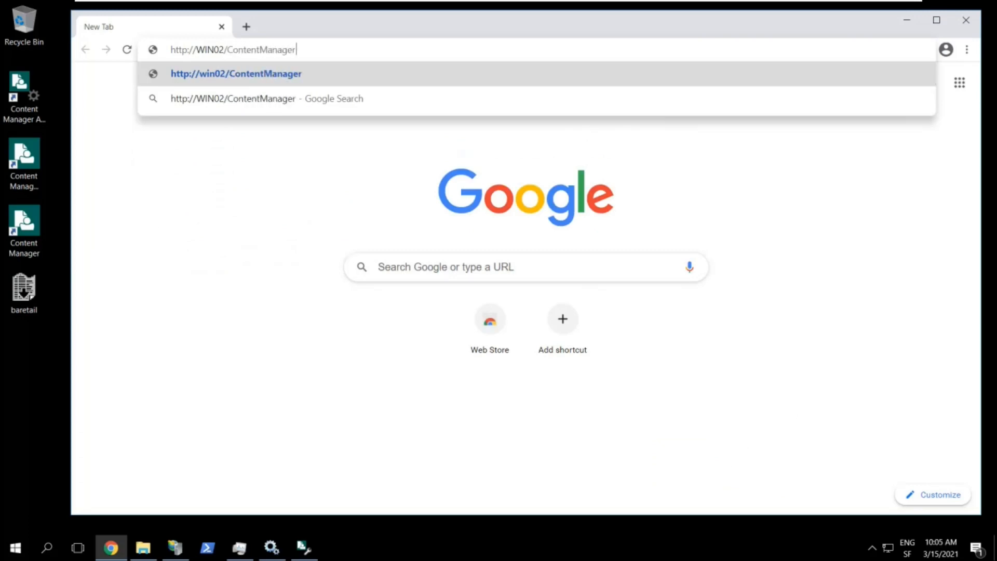
{"action": "key", "text": "Return"}
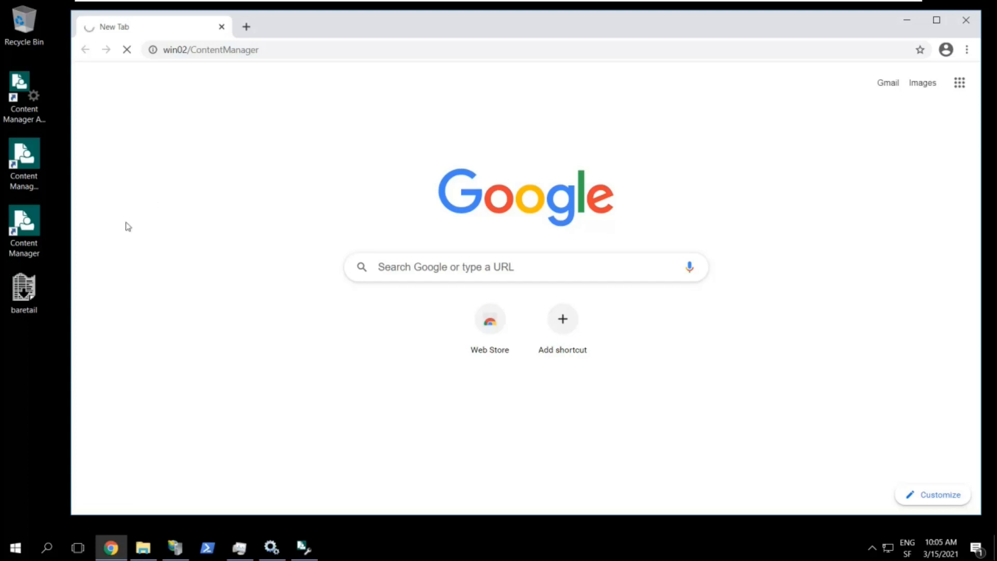
Create a new Rich Text Format document on the desktop named 'My First Doc'
{"action": "right_click", "coordinate": [10, 359]}
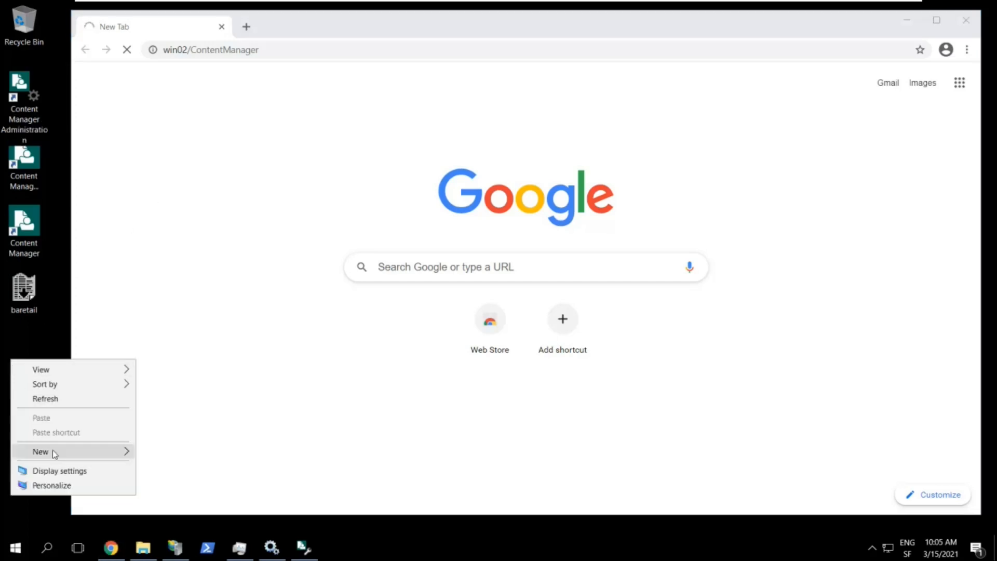
{"action": "mouse_move", "coordinate": [52, 449]}
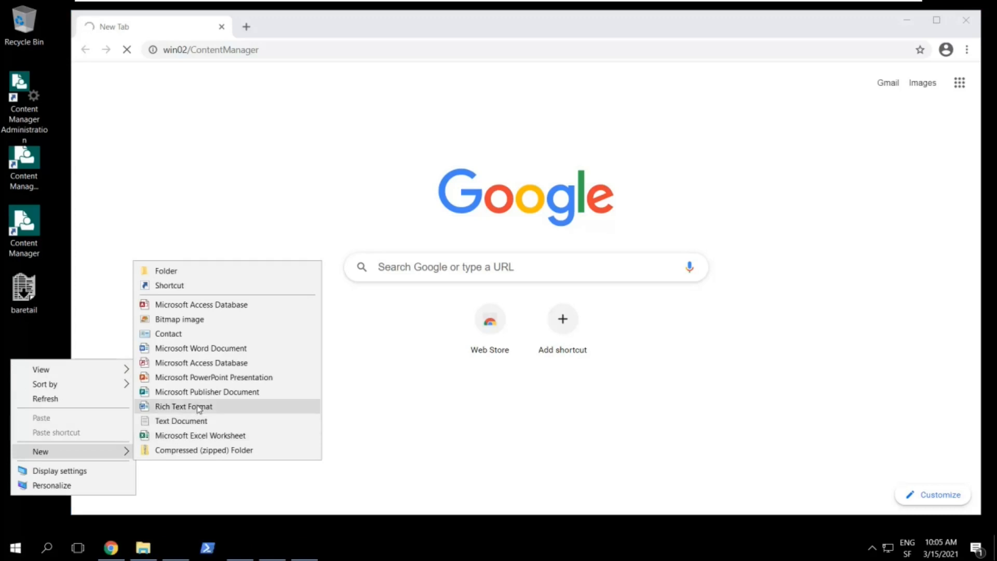
{"action": "left_click", "coordinate": [198, 409]}
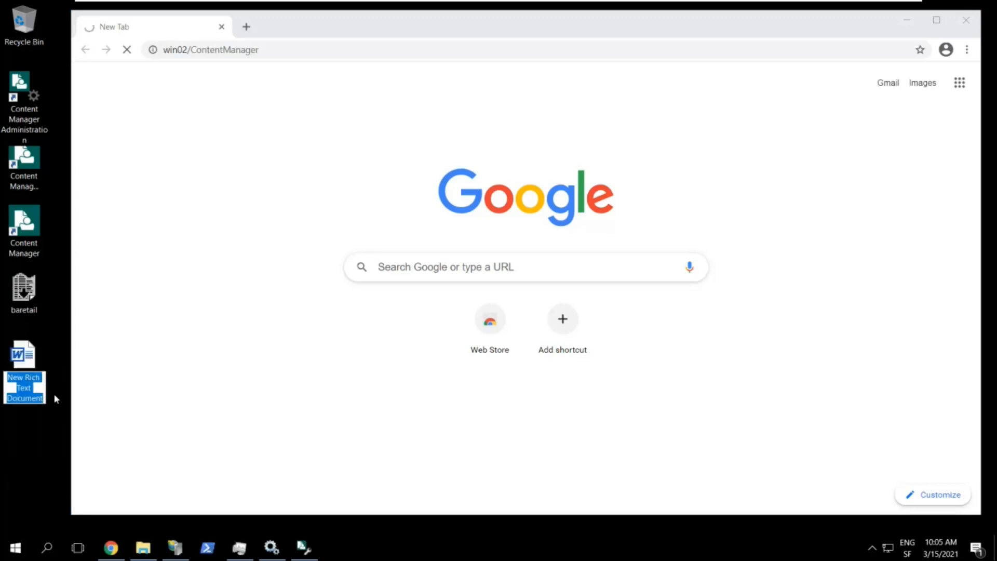
{"action": "type", "text": "My"}
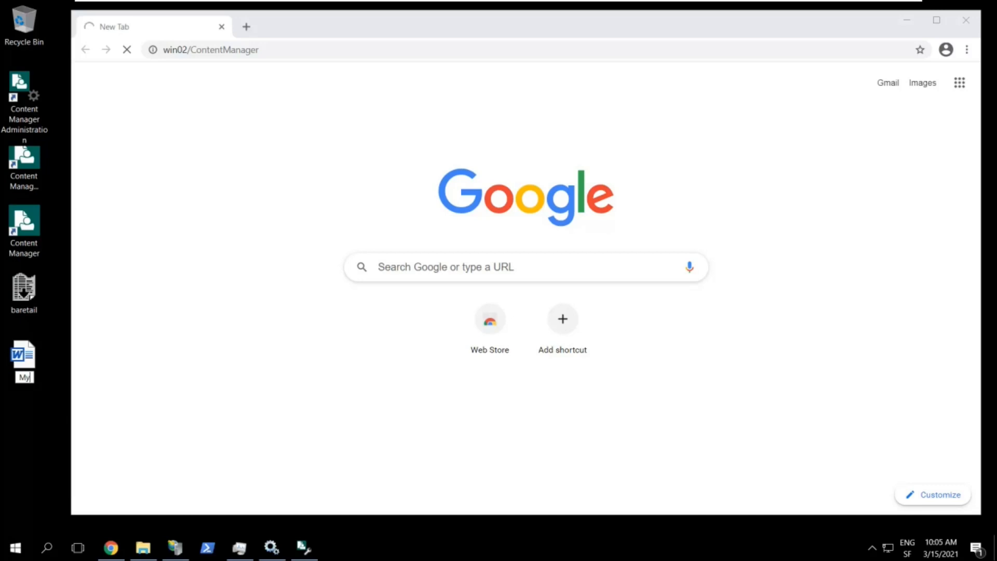
{"action": "type", "text": " First Doc"}
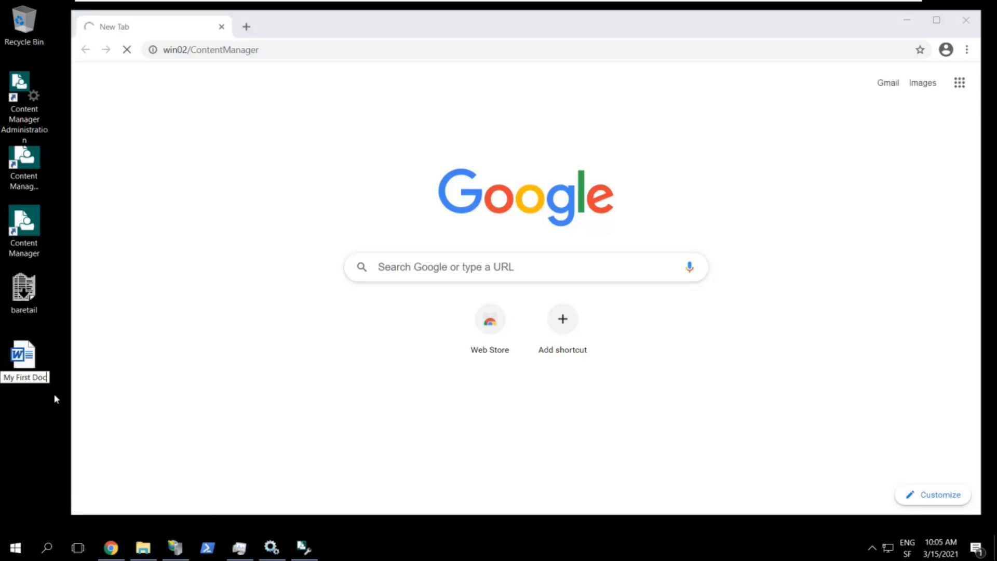
{"action": "key", "text": "Return"}
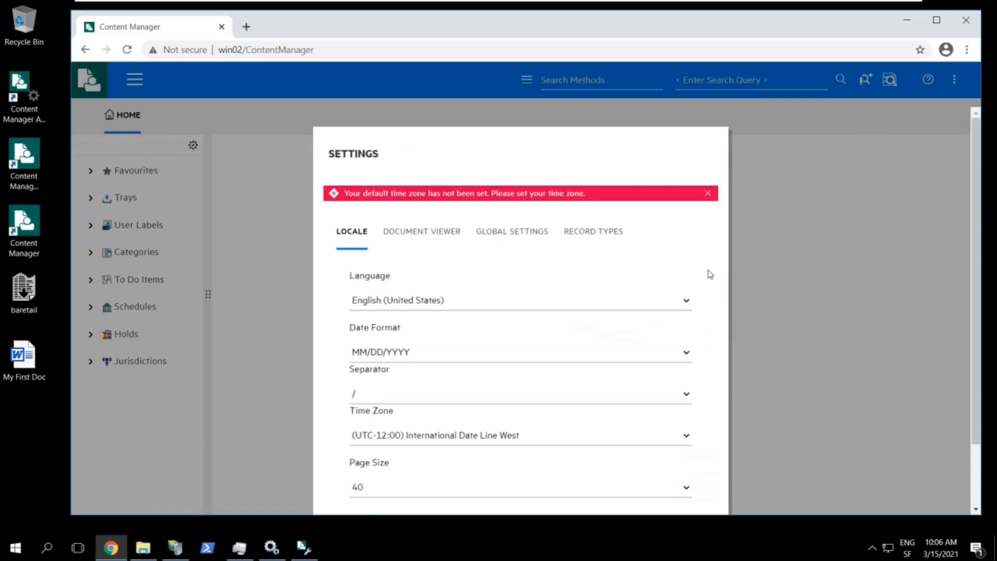
Set Date Format to DD/MM/YYYY and Time Zone to (UTC) Coordinated Universal Time, then save
{"action": "scroll", "coordinate": [710, 274], "scroll_direction": "down", "scroll_amount": 2}
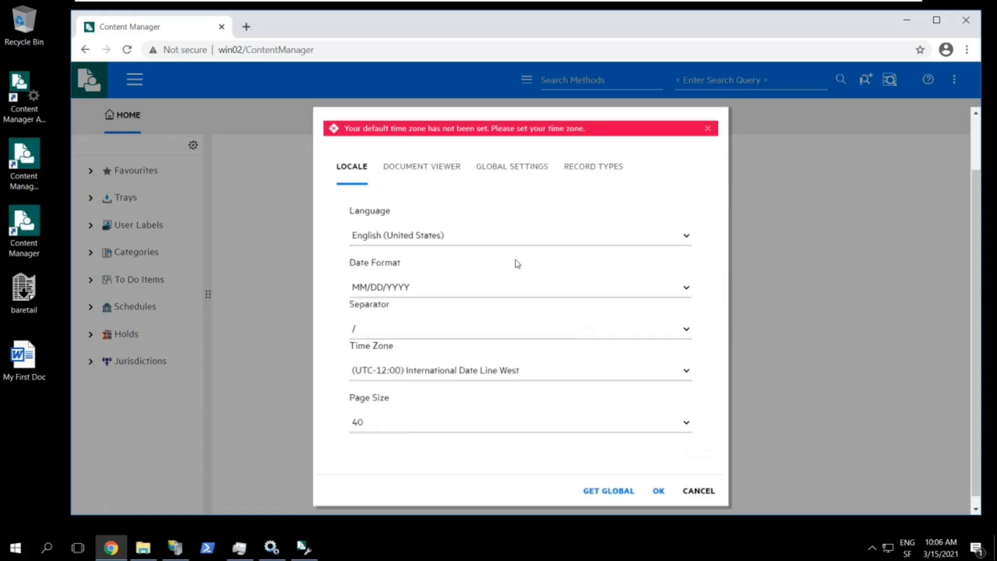
{"action": "left_click", "coordinate": [381, 292]}
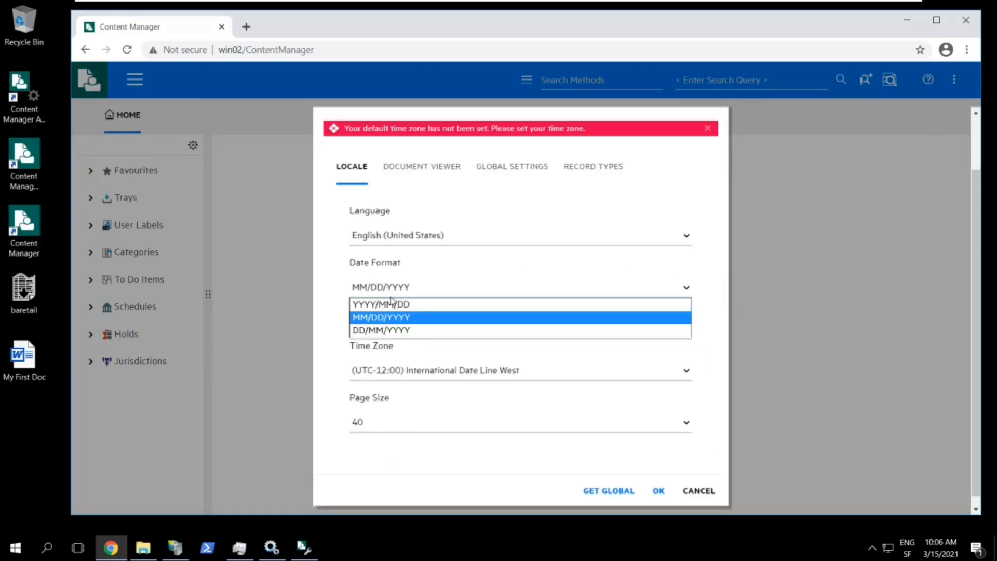
{"action": "left_click", "coordinate": [398, 329]}
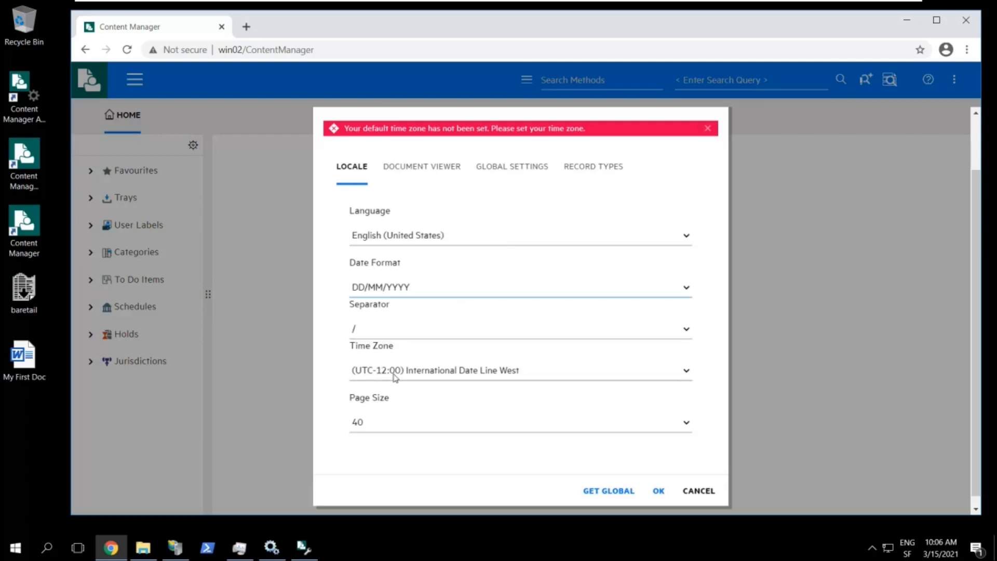
{"action": "left_click", "coordinate": [397, 371]}
{"action": "scroll", "coordinate": [414, 291], "scroll_direction": "down", "scroll_amount": 7}
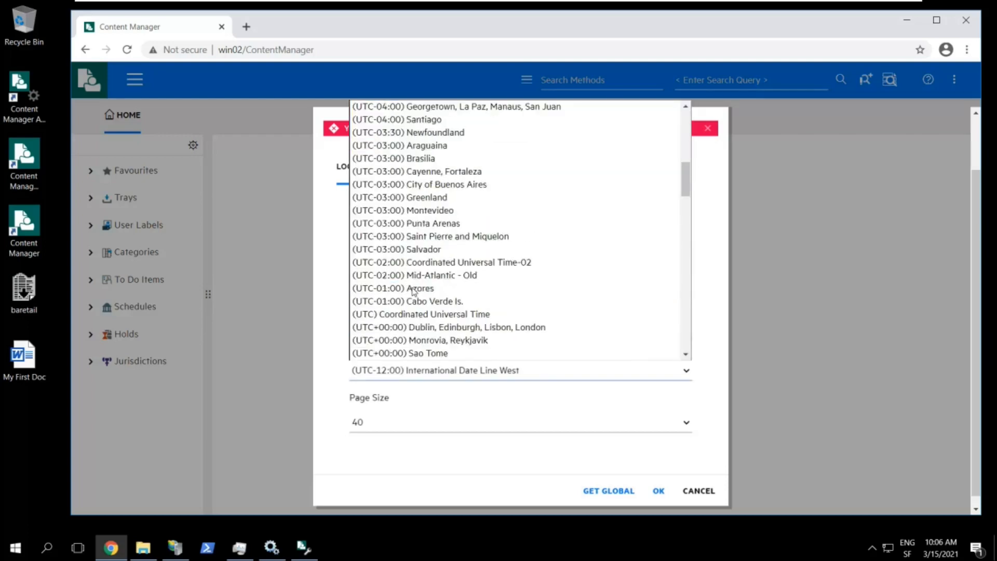
{"action": "left_click", "coordinate": [416, 315]}
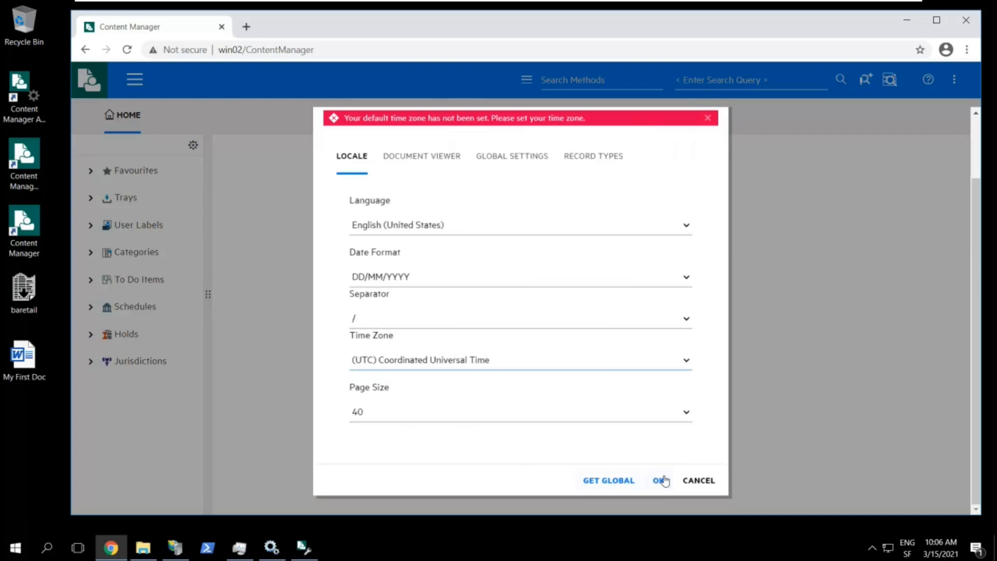
{"action": "left_click", "coordinate": [656, 481]}
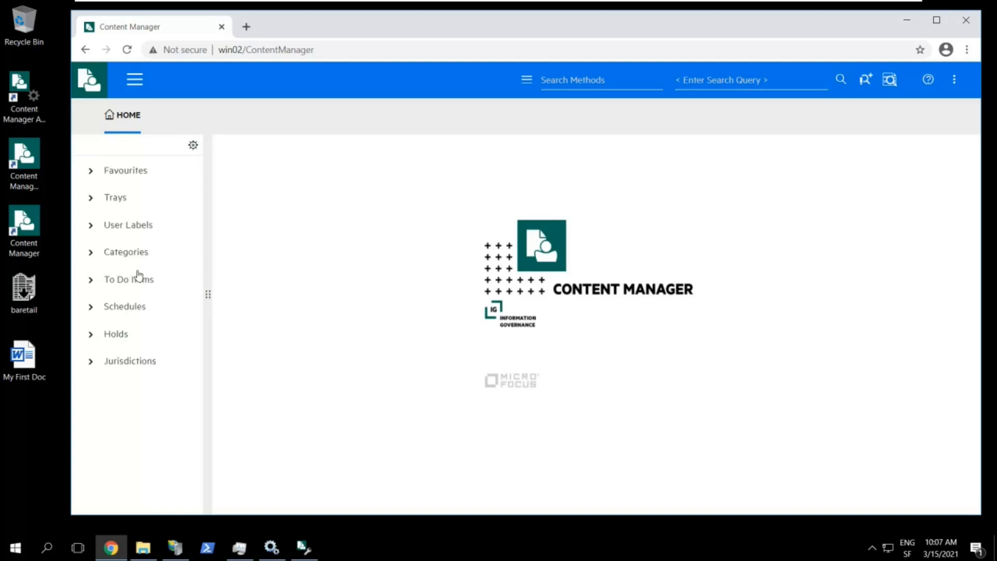
Drag the My First Doc desktop file into the web client and choose the Document record type
{"action": "left_click", "coordinate": [27, 362]}
{"action": "left_click_drag", "start_coordinate": [28, 362], "coordinate": [312, 256]}
{"action": "left_click_drag", "start_coordinate": [358, 240], "coordinate": [356, 241]}
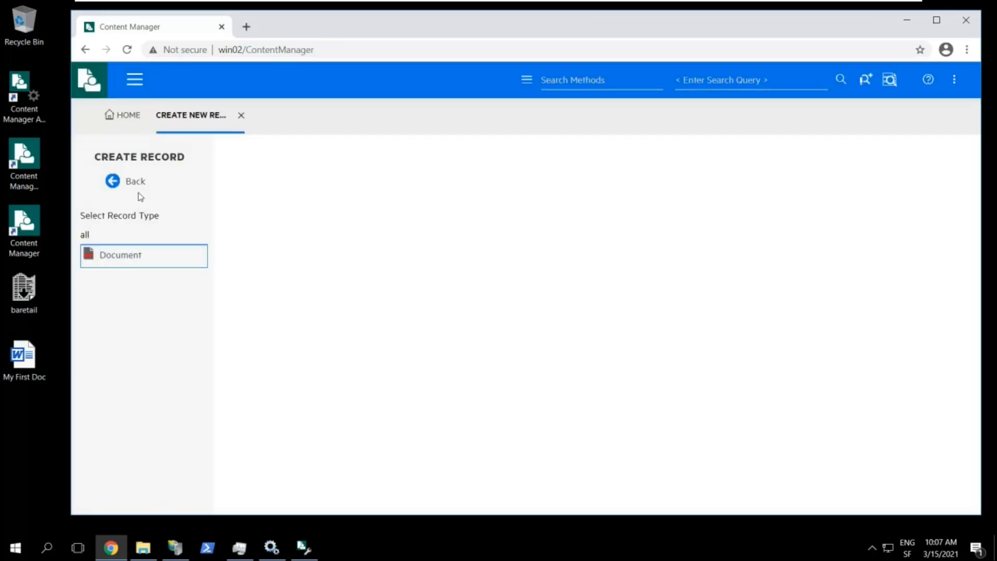
{"action": "left_click", "coordinate": [151, 258]}
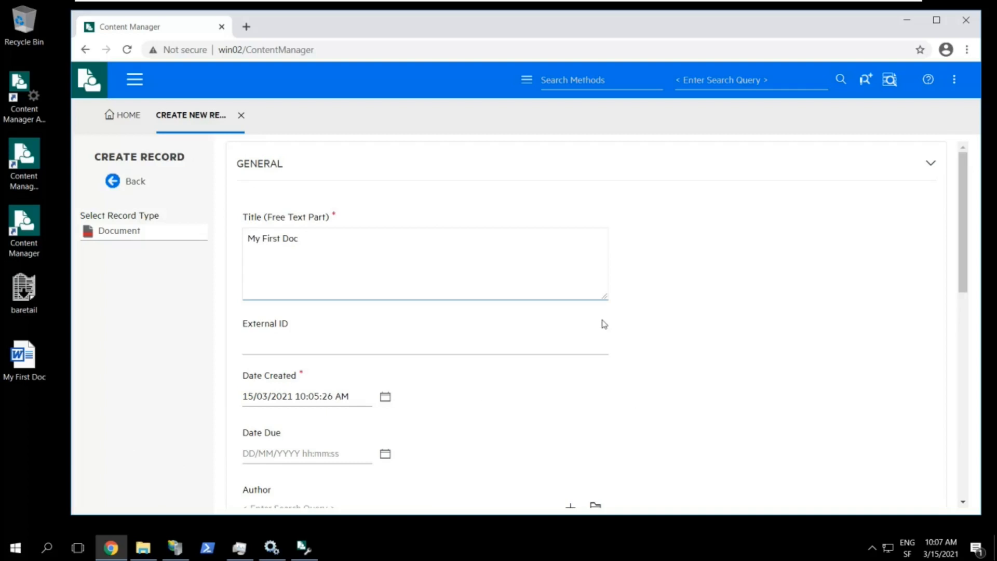
Review the record form and save it as D21/1, then select the page address
{"action": "scroll", "coordinate": [637, 320], "scroll_direction": "down", "scroll_amount": 3}
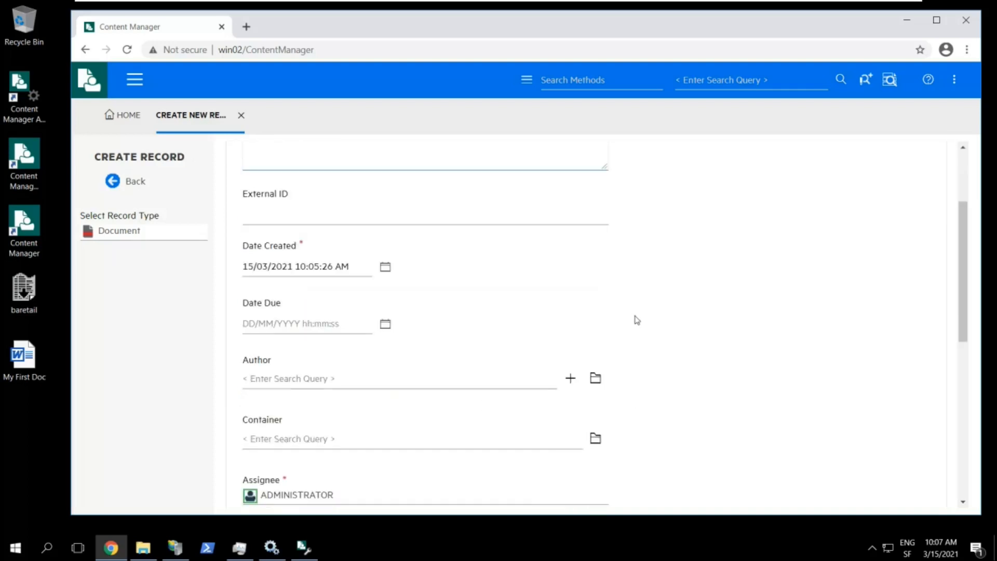
{"action": "scroll", "coordinate": [638, 318], "scroll_direction": "down", "scroll_amount": 4}
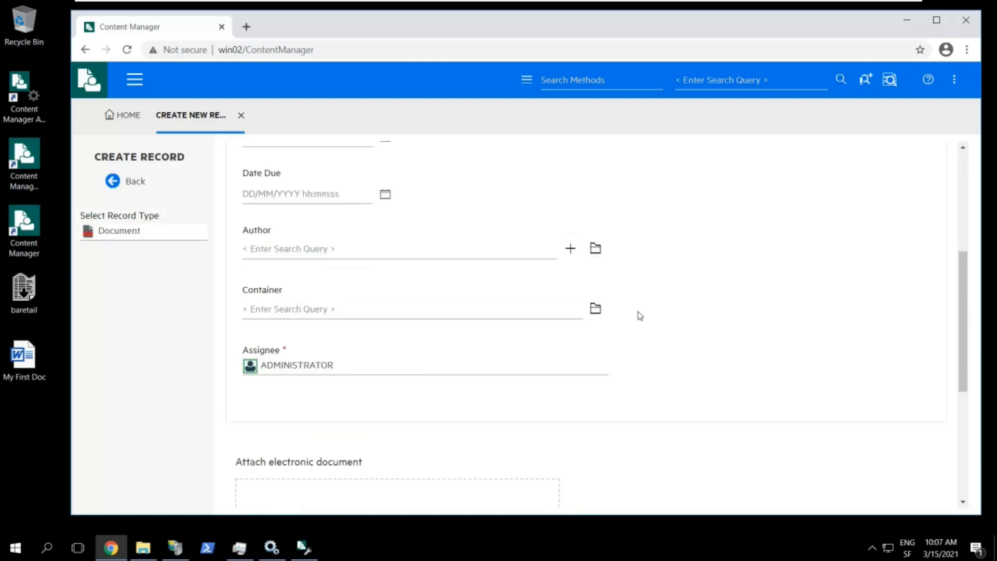
{"action": "scroll", "coordinate": [640, 316], "scroll_direction": "down", "scroll_amount": 4}
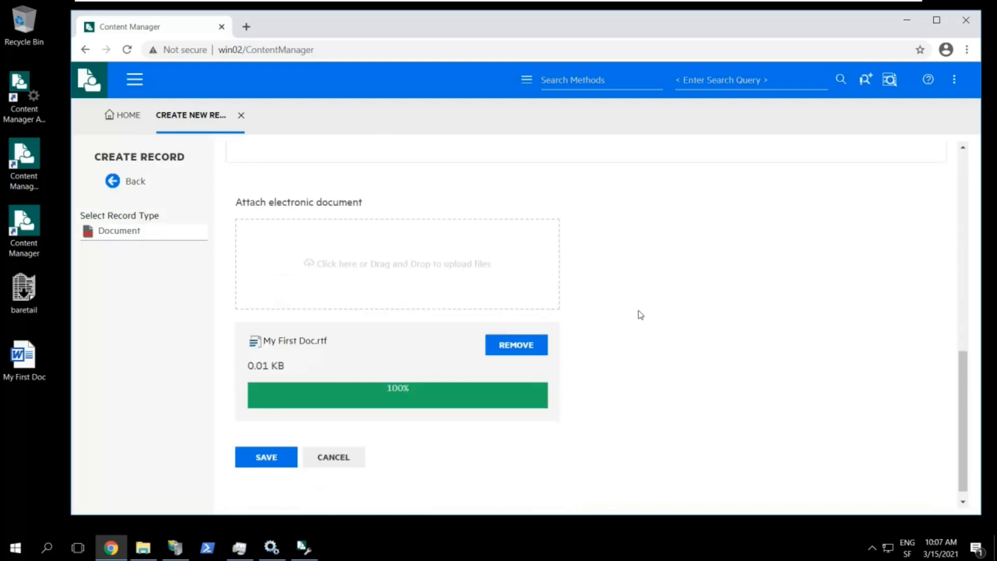
{"action": "scroll", "coordinate": [640, 315], "scroll_direction": "down", "scroll_amount": 1}
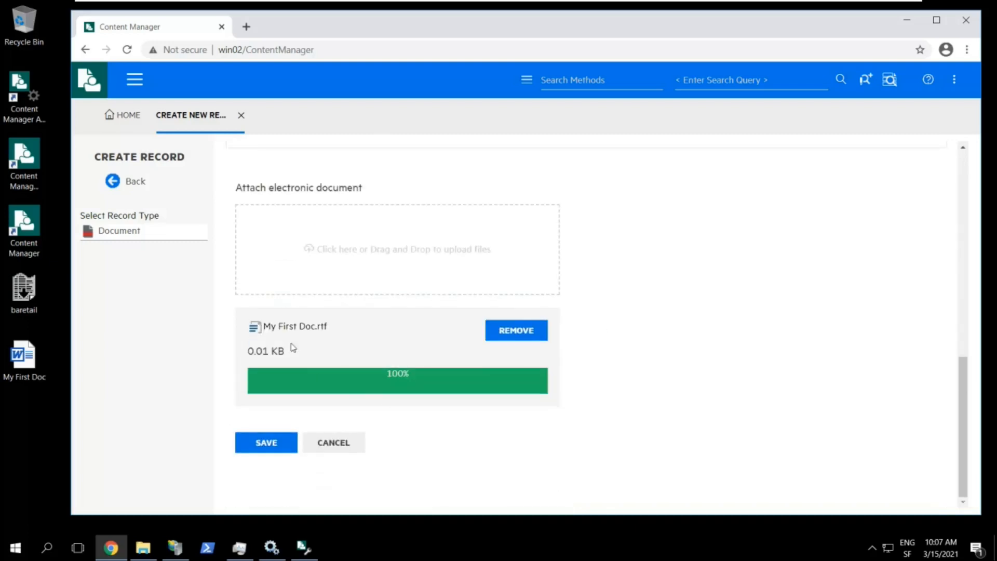
{"action": "left_click", "coordinate": [274, 448]}
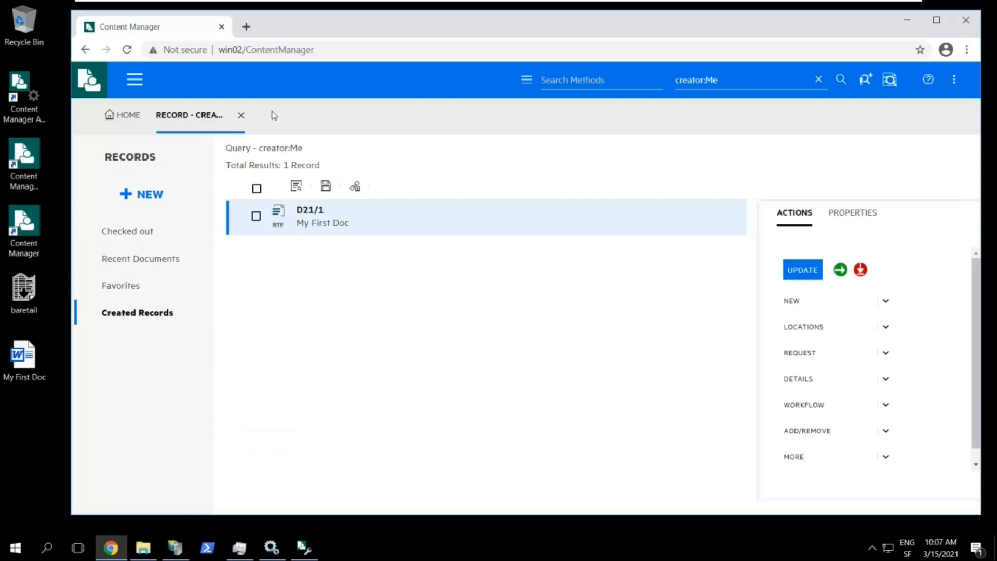
{"action": "left_click", "coordinate": [281, 49]}
{"action": "key", "text": "ctrl+c"}
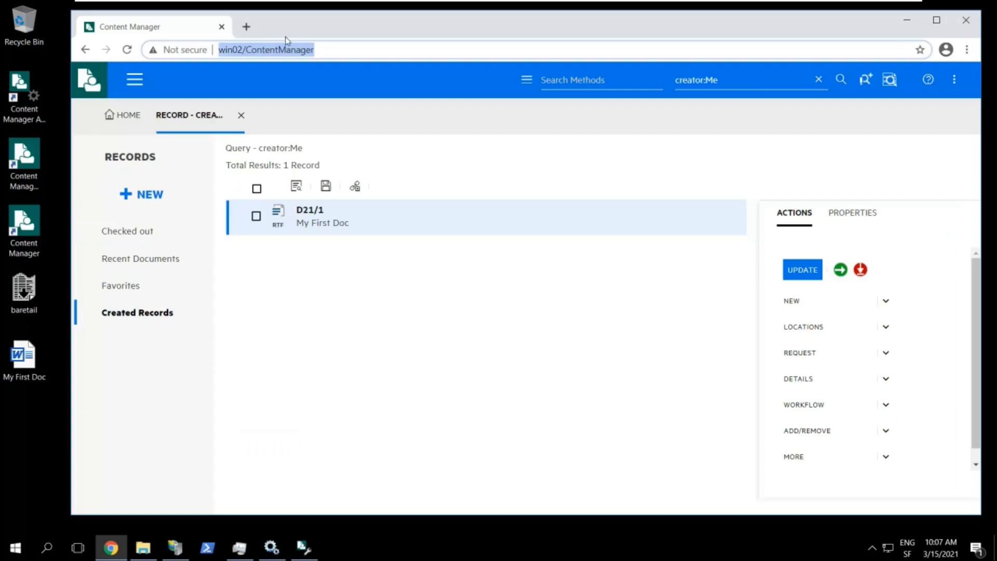
{"action": "left_click", "coordinate": [246, 26]}
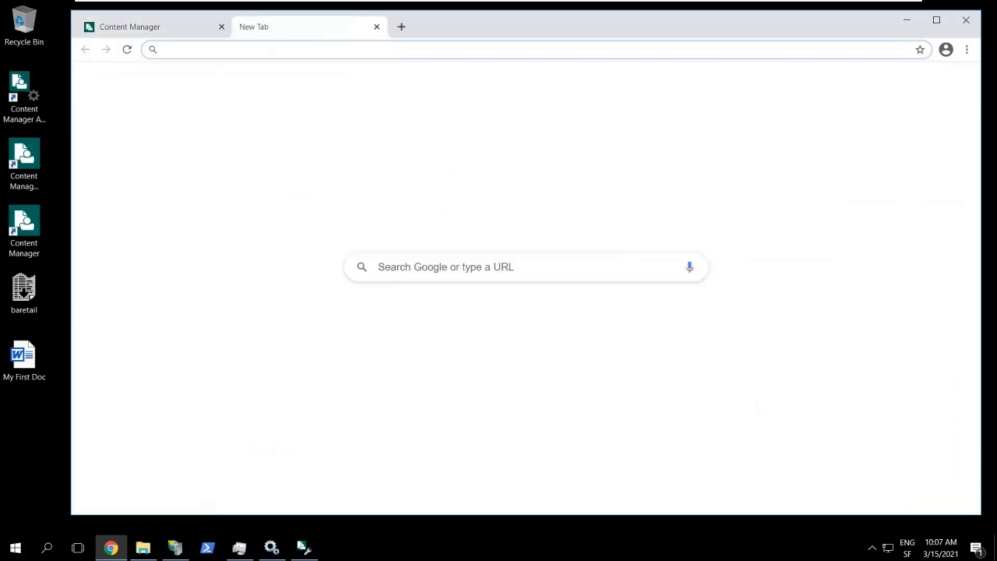
{"action": "key", "text": "ctrl+v"}
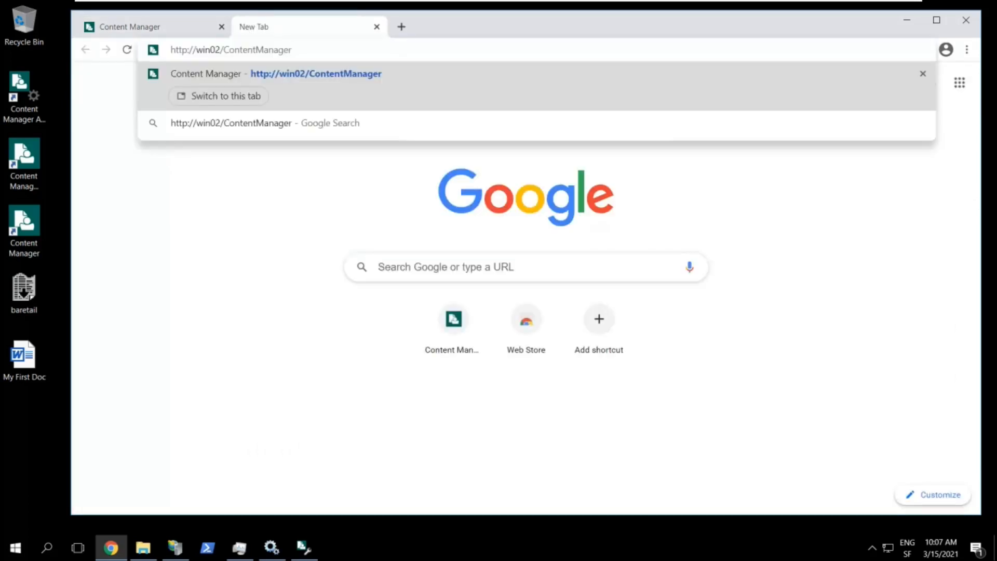
{"action": "type", "text": "Mobile"}
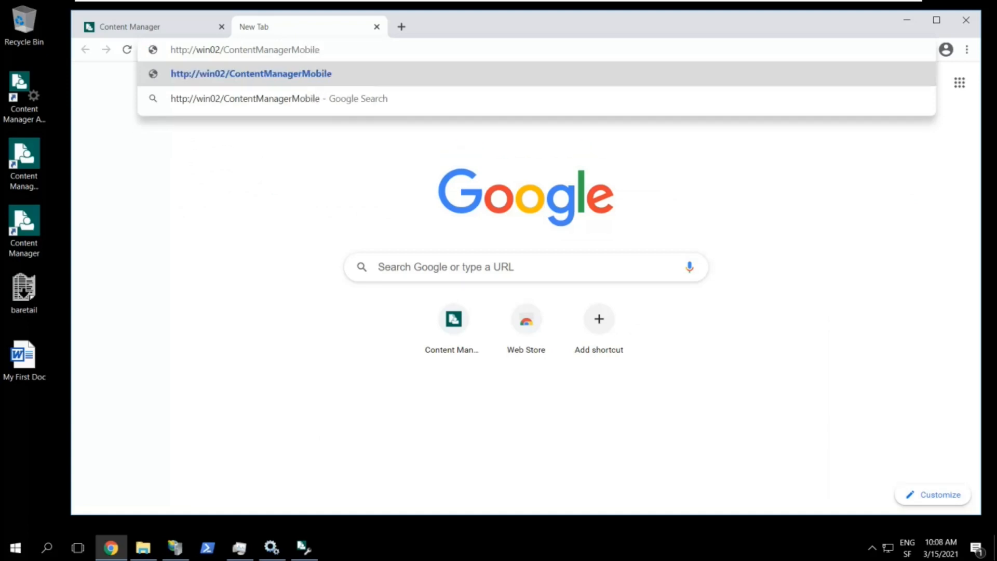
{"action": "key", "text": "Return"}
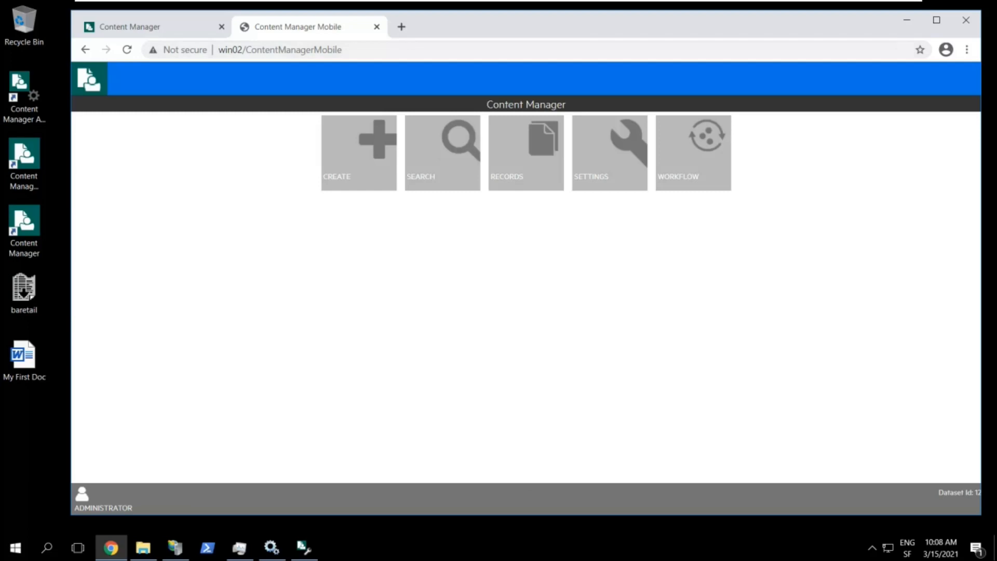
{"action": "left_click_drag", "start_coordinate": [981, 249], "coordinate": [395, 247]}
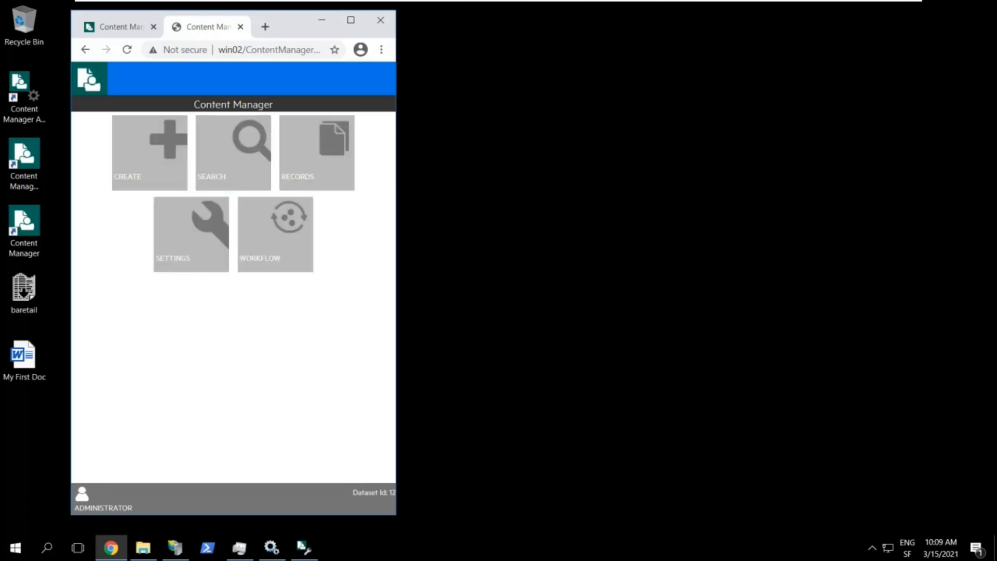
{"action": "left_click_drag", "start_coordinate": [397, 271], "coordinate": [968, 271]}
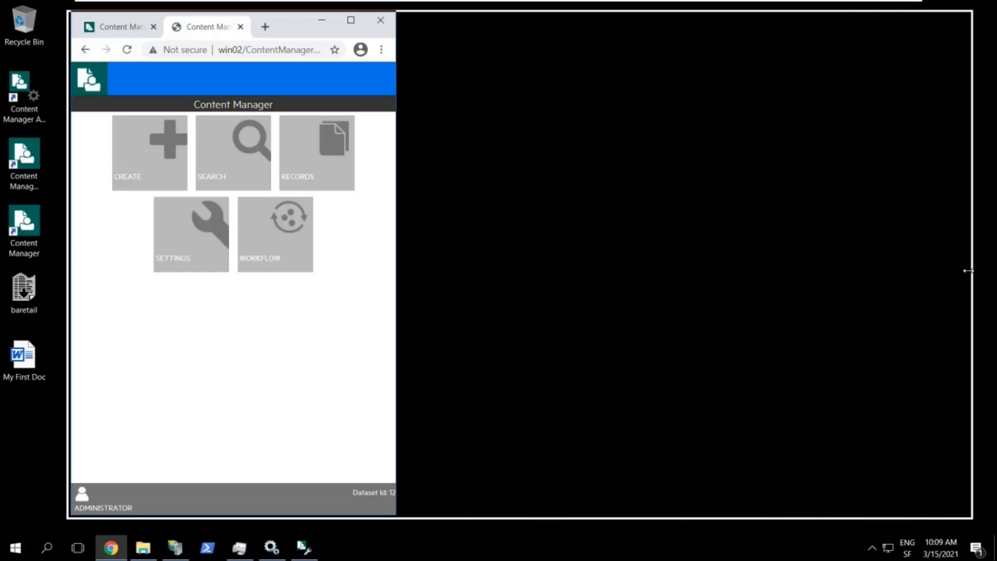
{"action": "left_click_drag", "start_coordinate": [968, 271], "coordinate": [968, 271]}
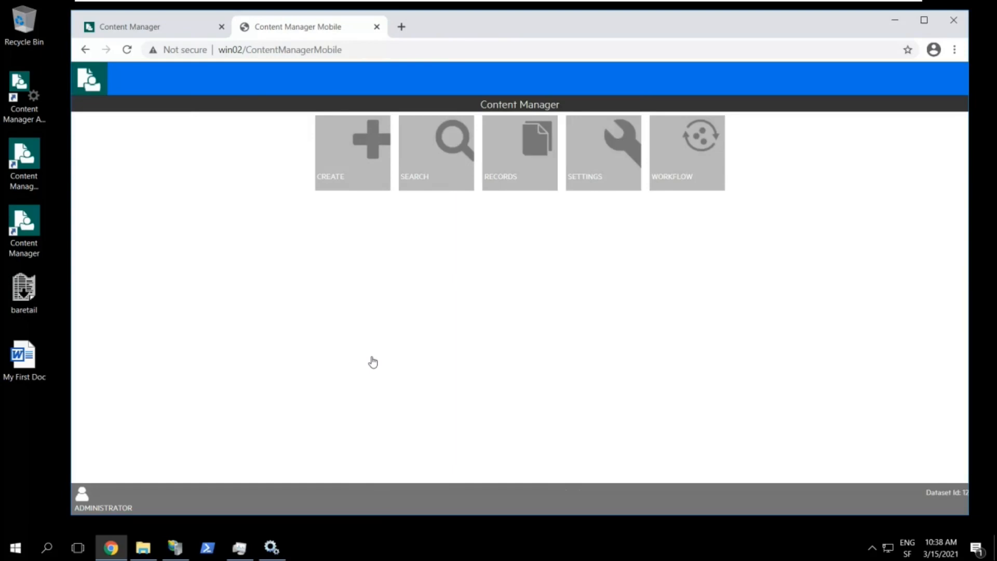
{"action": "left_click", "coordinate": [358, 50]}
{"action": "key", "text": "ctrl+c"}
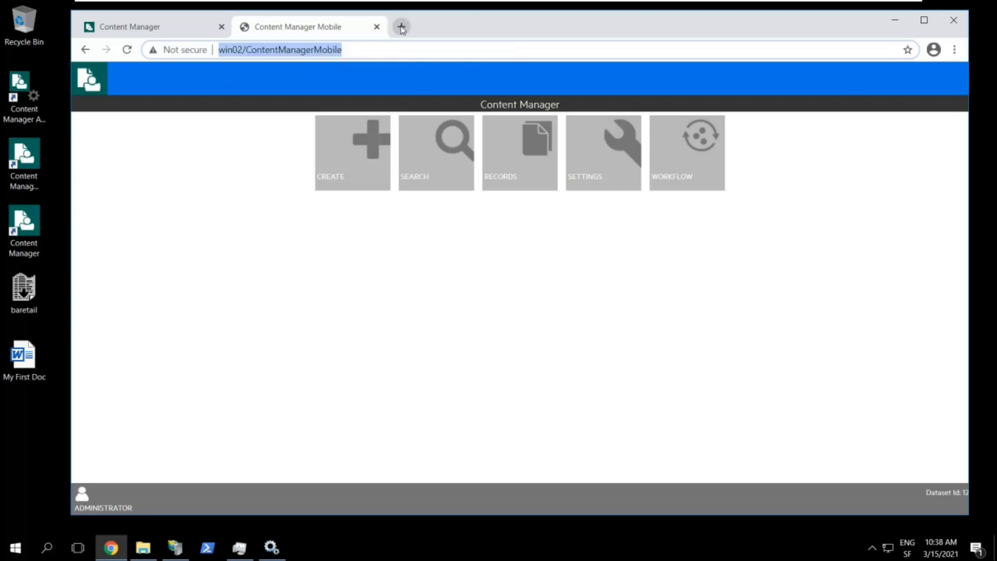
{"action": "left_click", "coordinate": [401, 26]}
{"action": "key", "text": "ctrl+v"}
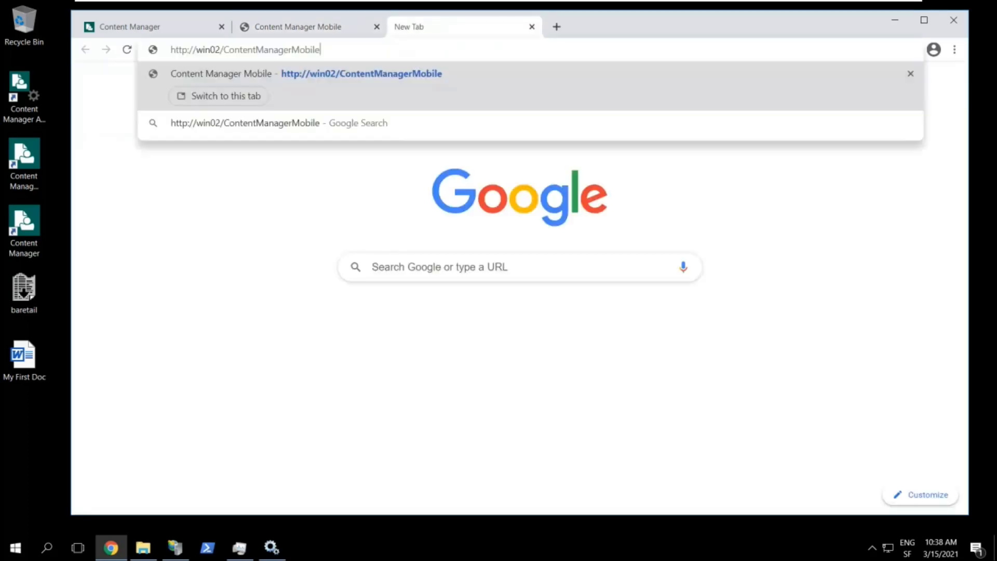
{"action": "key", "text": "shift+Left"}
{"action": "key", "text": "shift+Left"}
{"action": "key", "text": "shift+Left"}
{"action": "key", "text": "shift+Left"}
{"action": "key", "text": "shift+Left"}
{"action": "key", "text": "shift+Left"}
{"action": "key", "text": "shift+Left"}
{"action": "key", "text": "shift+Left"}
{"action": "key", "text": "shift+Left"}
{"action": "key", "text": "shift+Left"}
{"action": "key", "text": "shift+Left"}
{"action": "key", "text": "shift+Left"}
{"action": "key", "text": "shift+Left"}
{"action": "key", "text": "shift+Left"}
{"action": "key", "text": "shift+Left"}
{"action": "key", "text": "shift+Left"}
{"action": "key", "text": "shift+Left"}
{"action": "key", "text": "shift+Left"}
{"action": "key", "text": "shift+Left"}
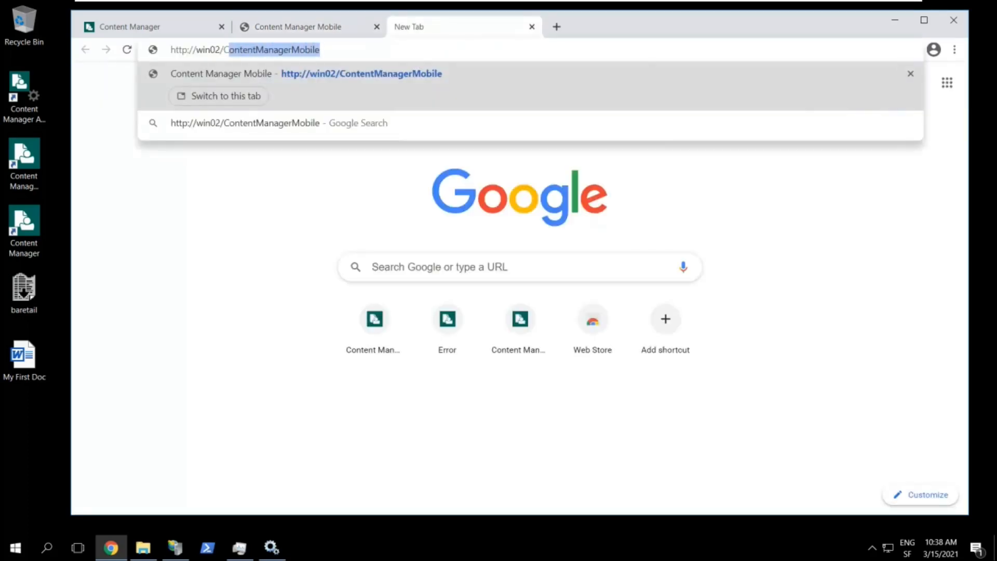
{"action": "key", "text": "shift+Left"}
{"action": "type", "text": "CMWeb"}
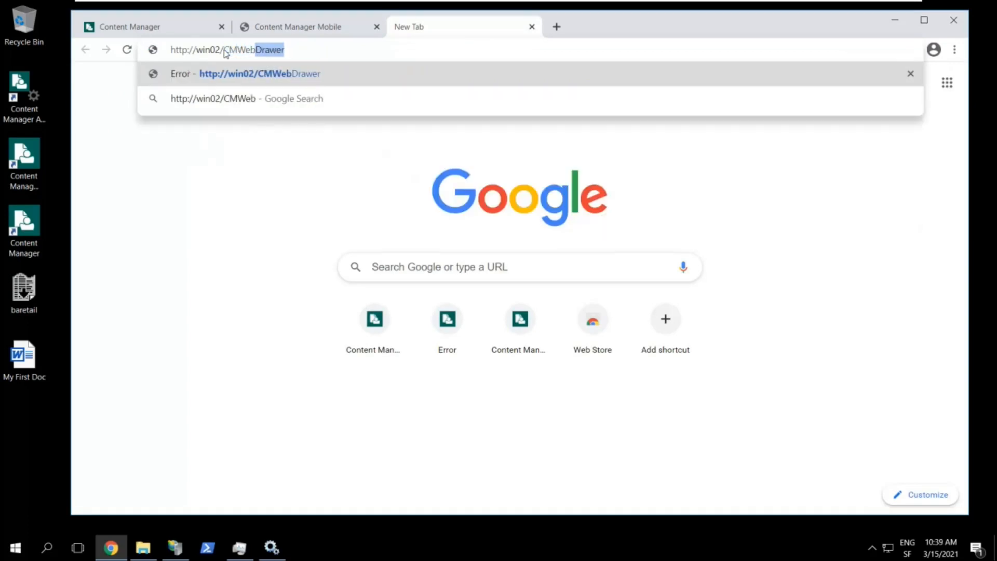
{"action": "key", "text": "Return"}
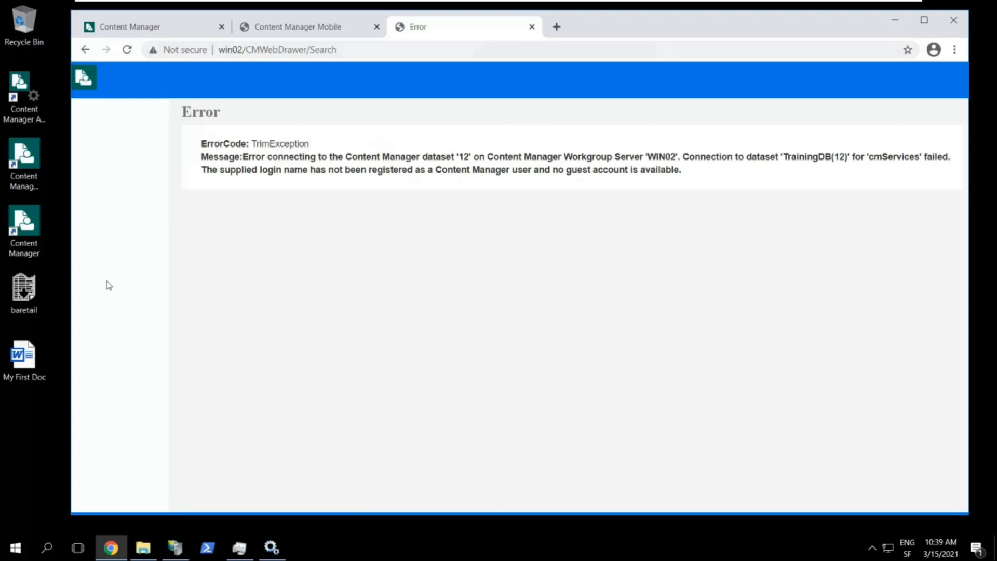
{"action": "double_click", "coordinate": [27, 223]}
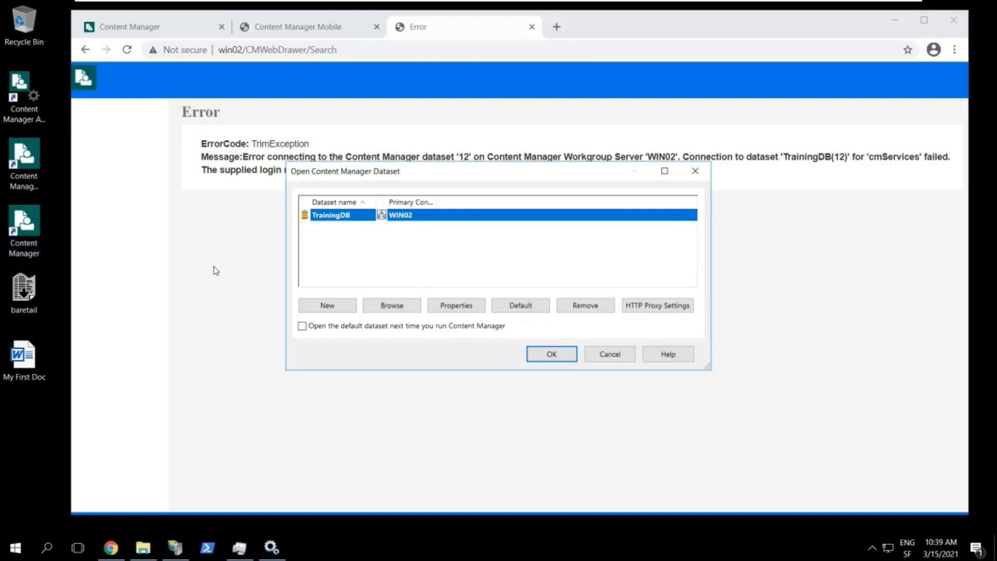
Open the TrainingDB dataset, enlarge the Content Manager window, and show the Locations menu
{"action": "left_click", "coordinate": [566, 361]}
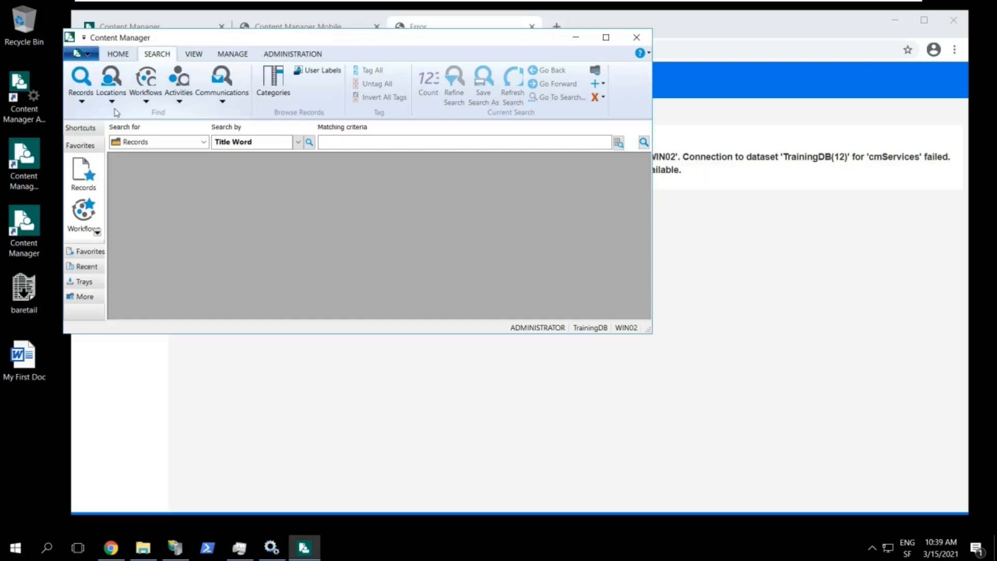
{"action": "left_click_drag", "start_coordinate": [647, 333], "coordinate": [833, 481]}
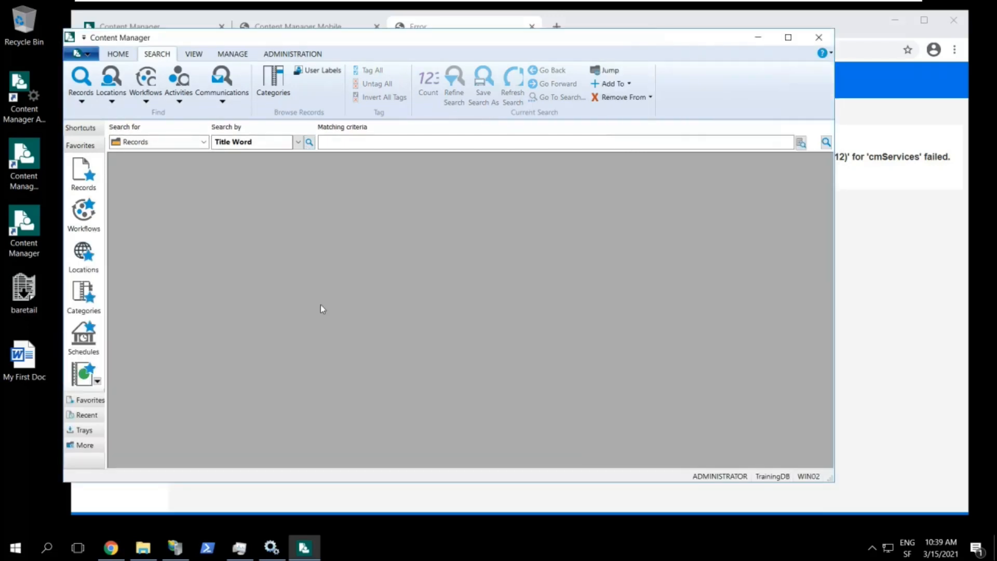
{"action": "left_click", "coordinate": [112, 102]}
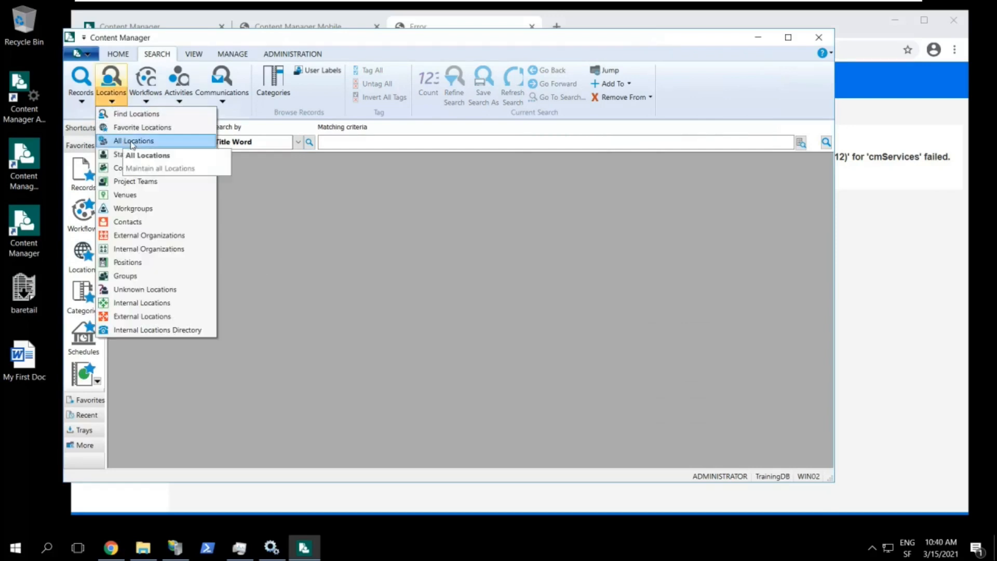
List All Locations, then start a New Person location from the list's context menu
{"action": "left_click", "coordinate": [165, 142]}
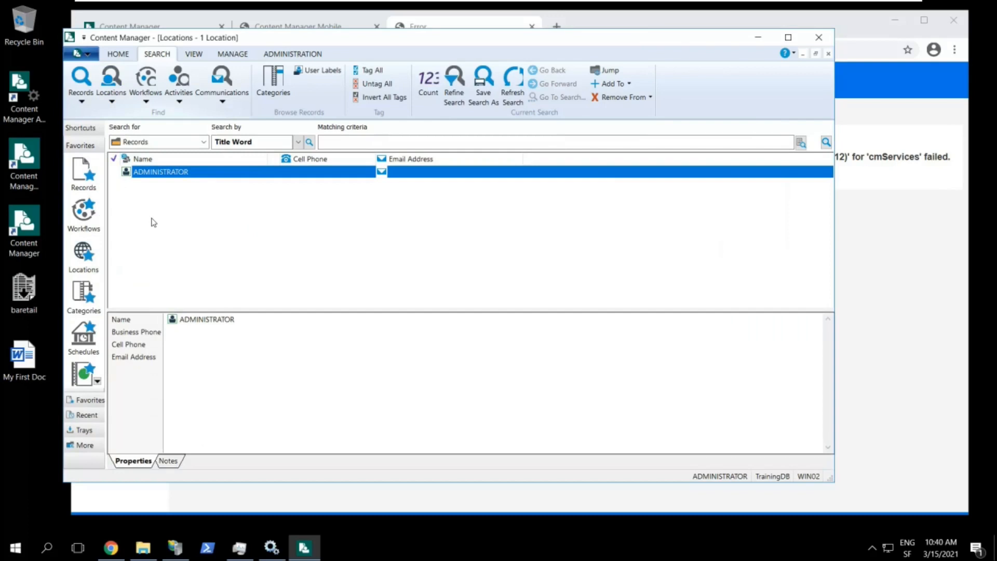
{"action": "right_click", "coordinate": [151, 219]}
{"action": "mouse_move", "coordinate": [232, 284]}
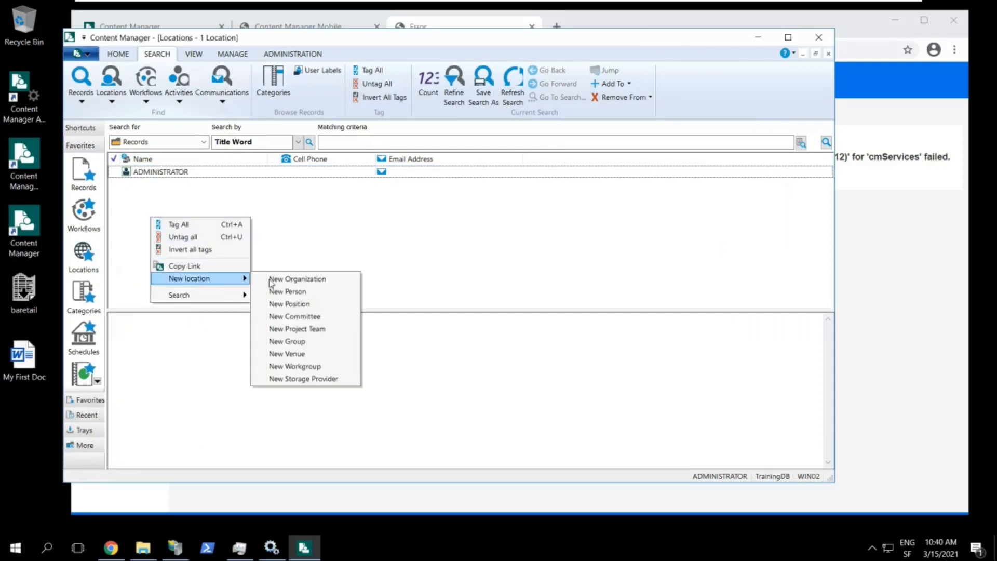
{"action": "left_click", "coordinate": [329, 291]}
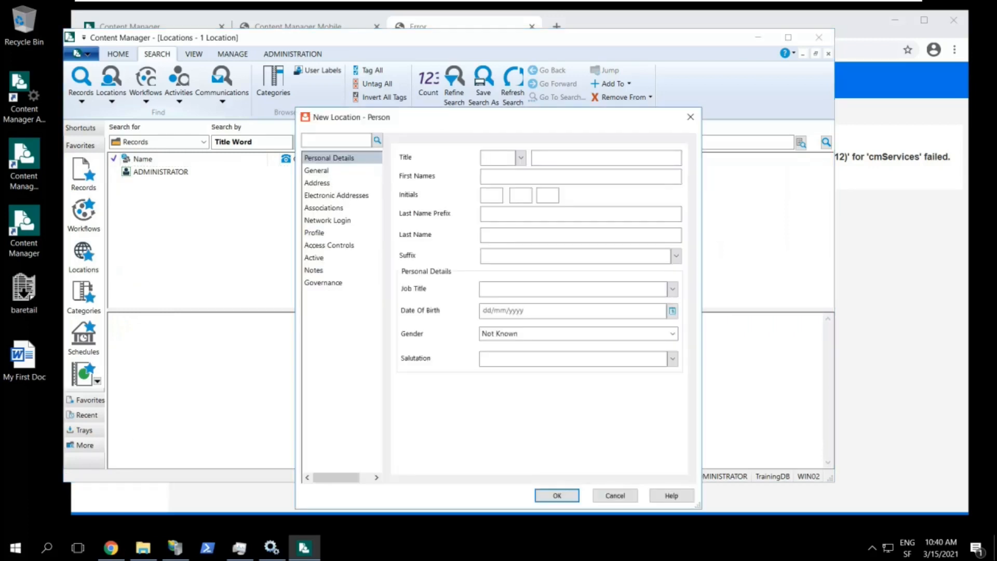
Give the person last name and unique name cmServices, mark it Internal, and go to Network Login
{"action": "type", "text": "cmServices"}
{"action": "left_click", "coordinate": [320, 173]}
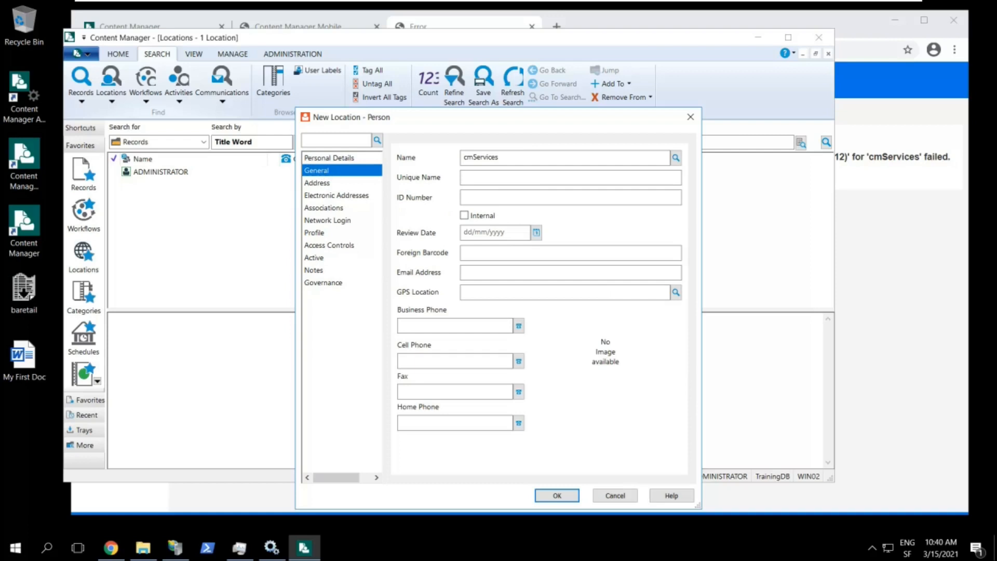
{"action": "left_click", "coordinate": [493, 177]}
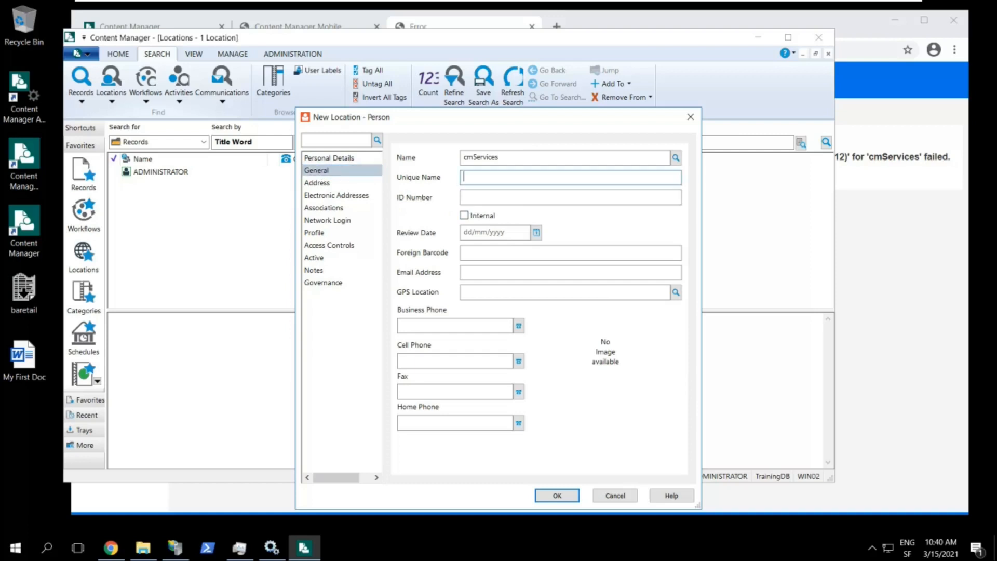
{"action": "type", "text": "cmServices"}
{"action": "left_click", "coordinate": [486, 218]}
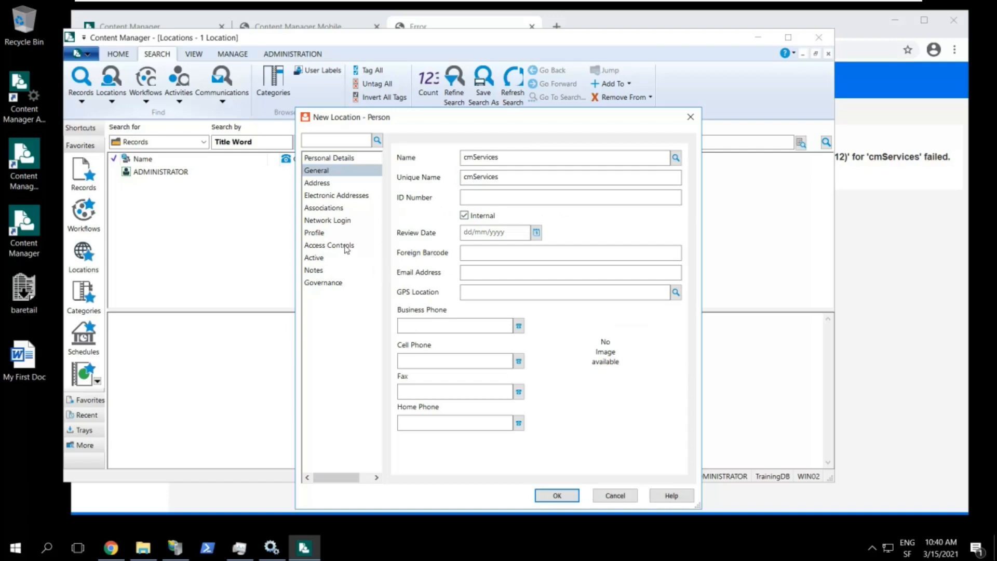
{"action": "left_click", "coordinate": [320, 220]}
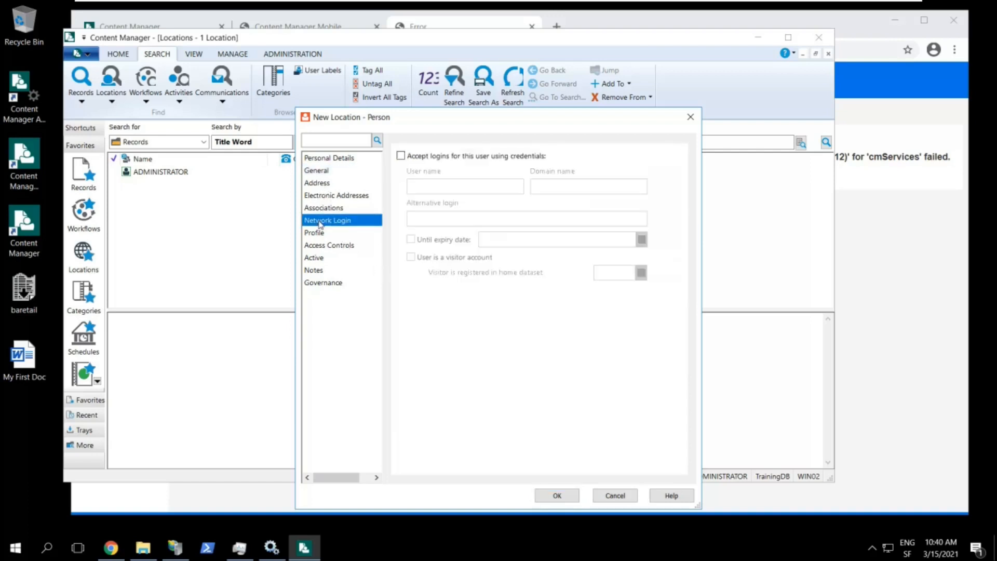
Enable logins for the cmServices location with user name CMSERVICES and domain DEMO, then save it
{"action": "left_click", "coordinate": [401, 156]}
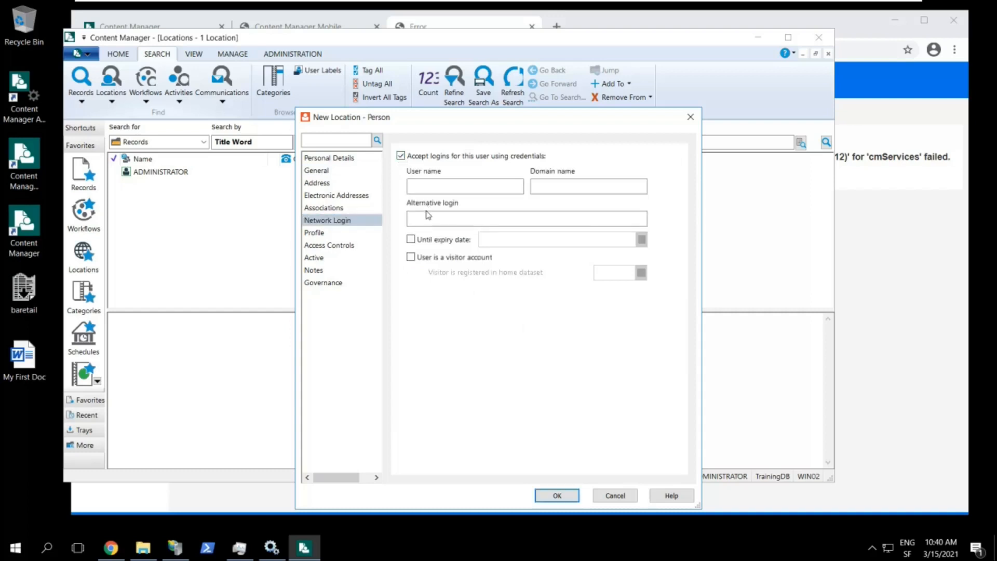
{"action": "key", "text": "Tab"}
{"action": "type", "text": "CMSERVIES"}
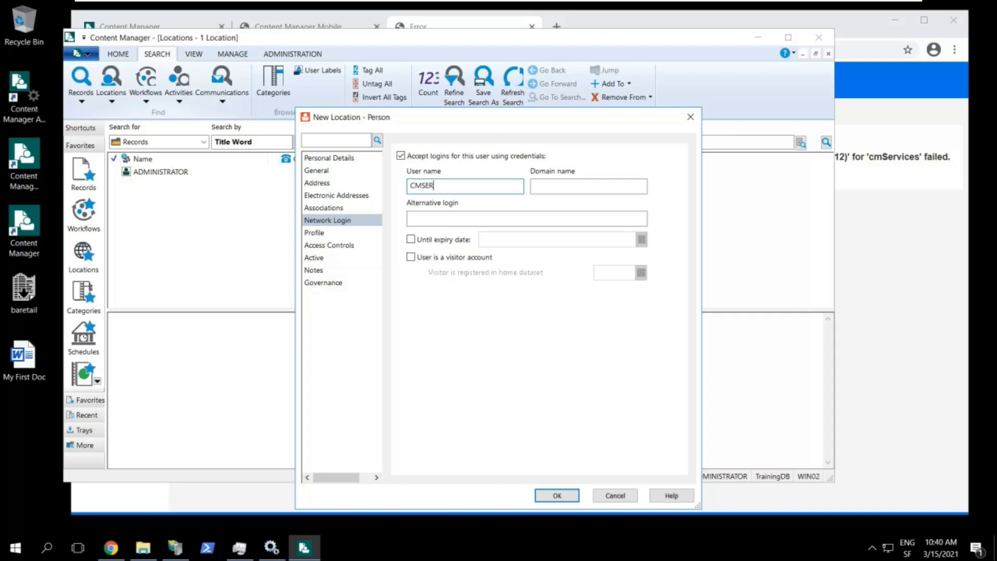
{"action": "key", "text": "BackSpace"}
{"action": "key", "text": "BackSpace"}
{"action": "type", "text": "CES"}
{"action": "key", "text": "Tab"}
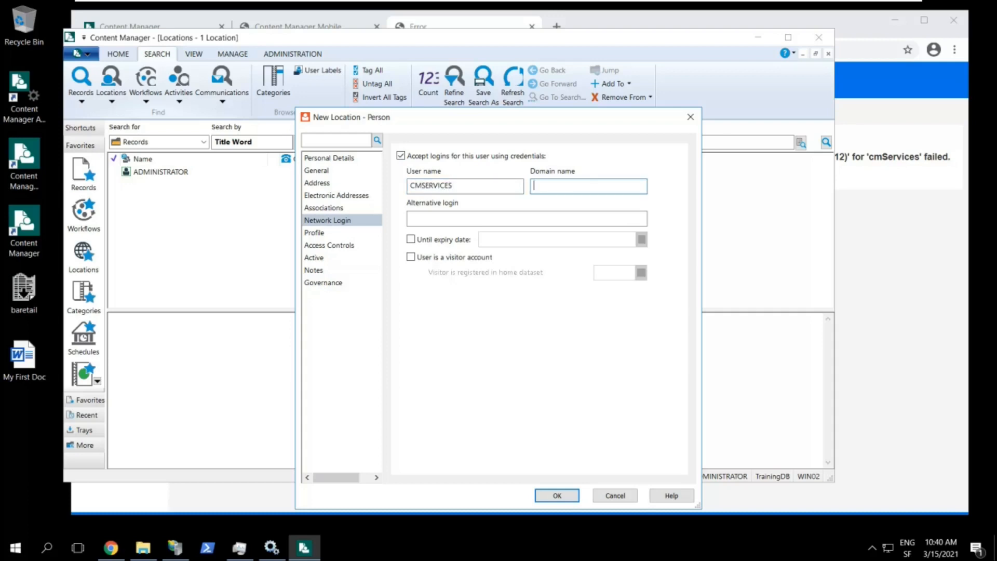
{"action": "type", "text": "DEMO"}
{"action": "left_click", "coordinate": [548, 495]}
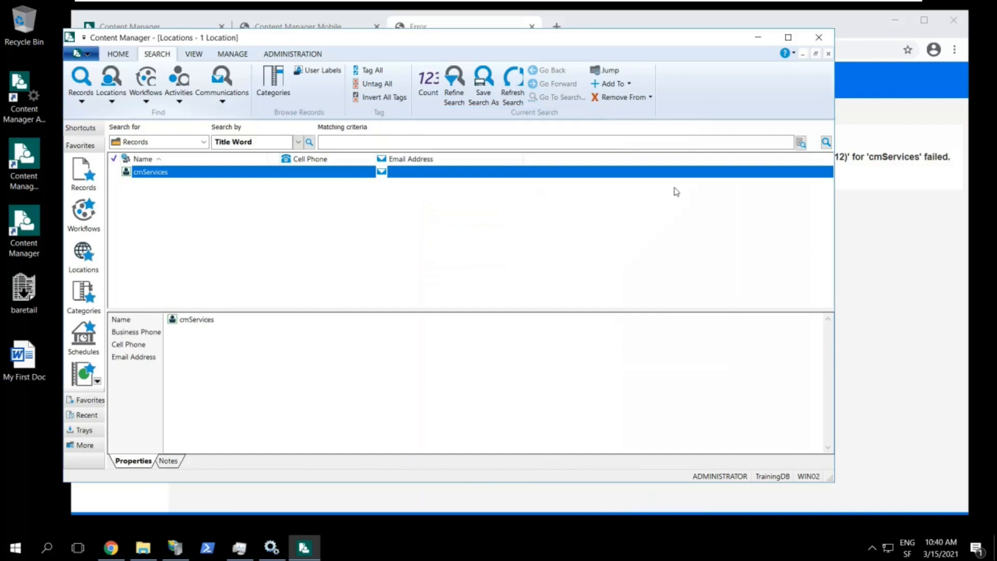
Minimize Content Manager and reload the WebDrawer page in Chrome to reach its Search Form
{"action": "left_click", "coordinate": [758, 37]}
{"action": "key", "text": "ctrl+l"}
{"action": "key", "text": "Return"}
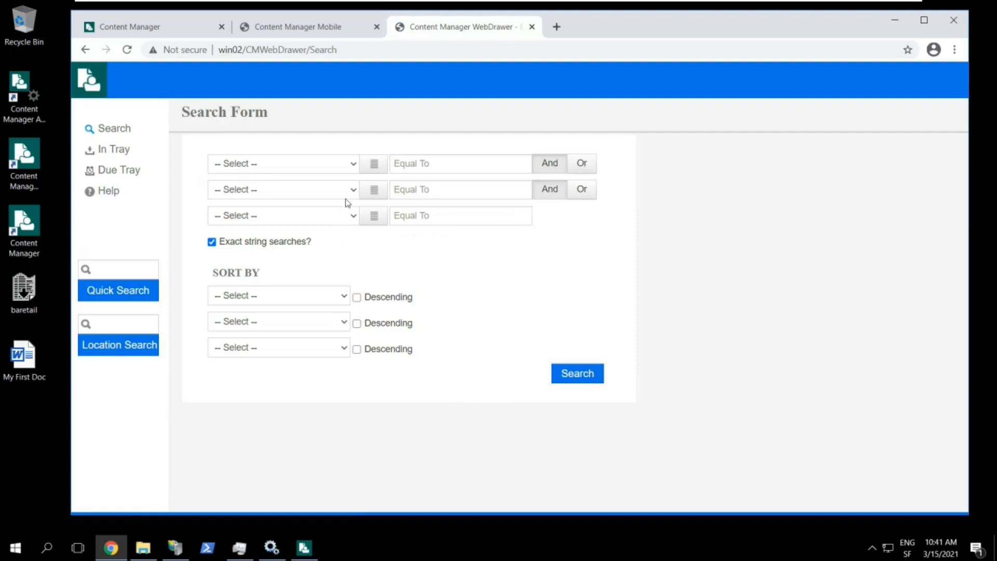
Run a WebDrawer search with Date Filed equal to 'today', returning My First Doc
{"action": "left_click", "coordinate": [356, 165]}
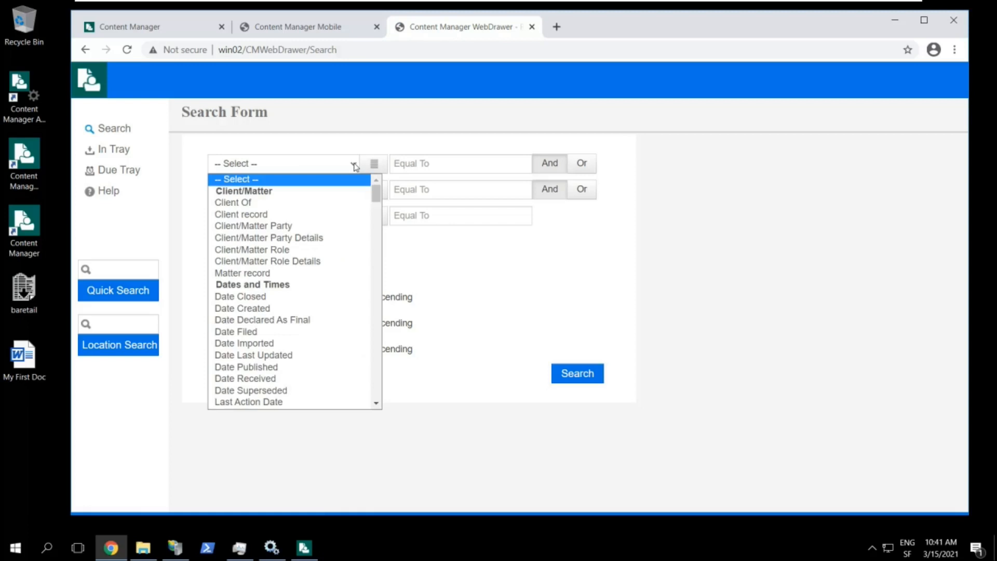
{"action": "left_click", "coordinate": [325, 338]}
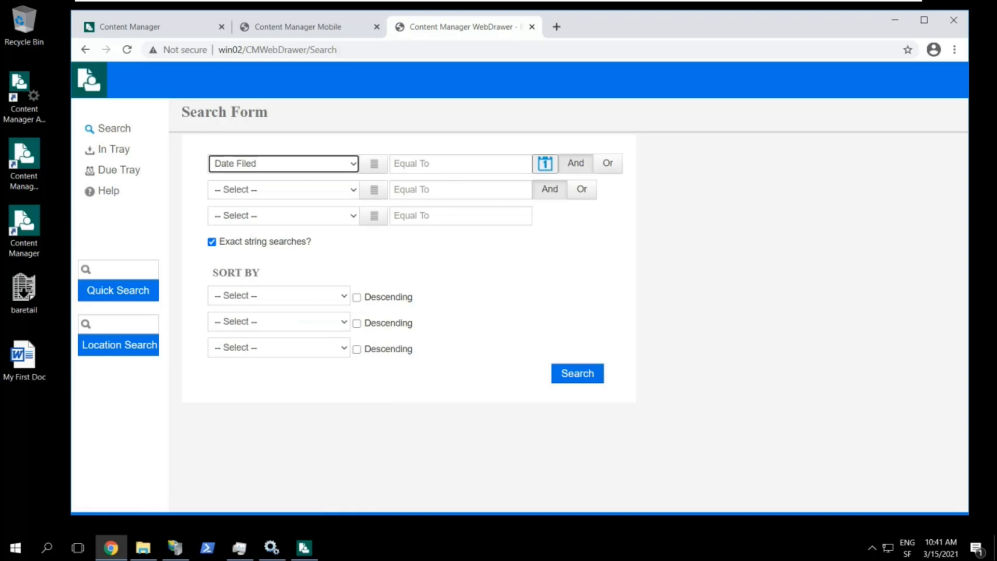
{"action": "left_click", "coordinate": [460, 163]}
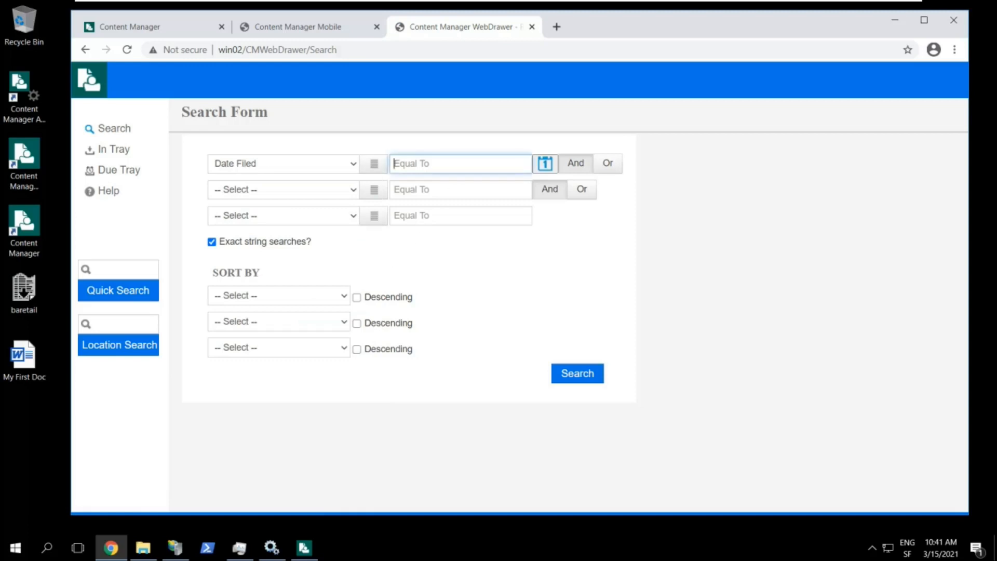
{"action": "type", "text": "today"}
{"action": "left_click", "coordinate": [576, 373]}
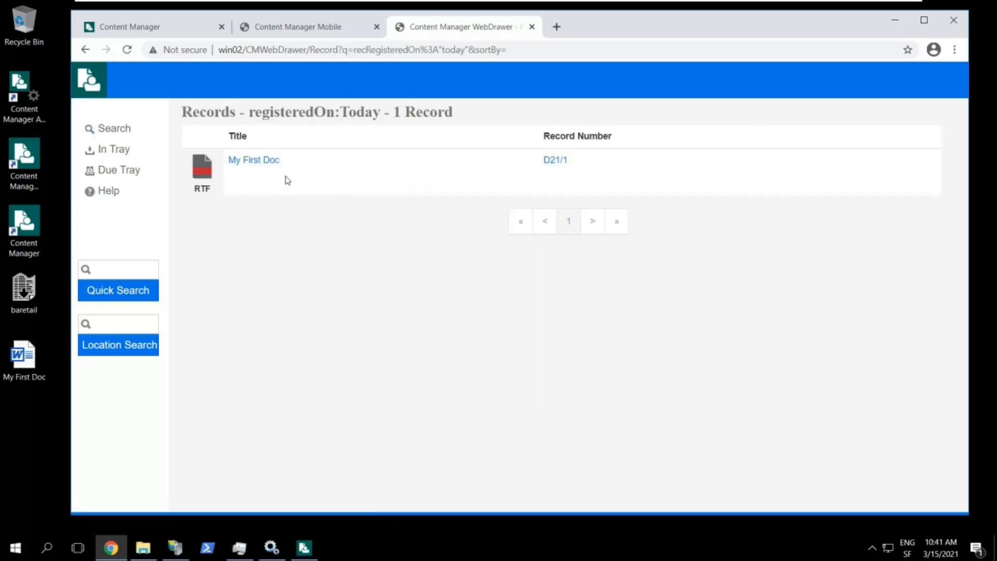
Open My First Doc from the search results to view its record details
{"action": "left_click", "coordinate": [270, 162]}
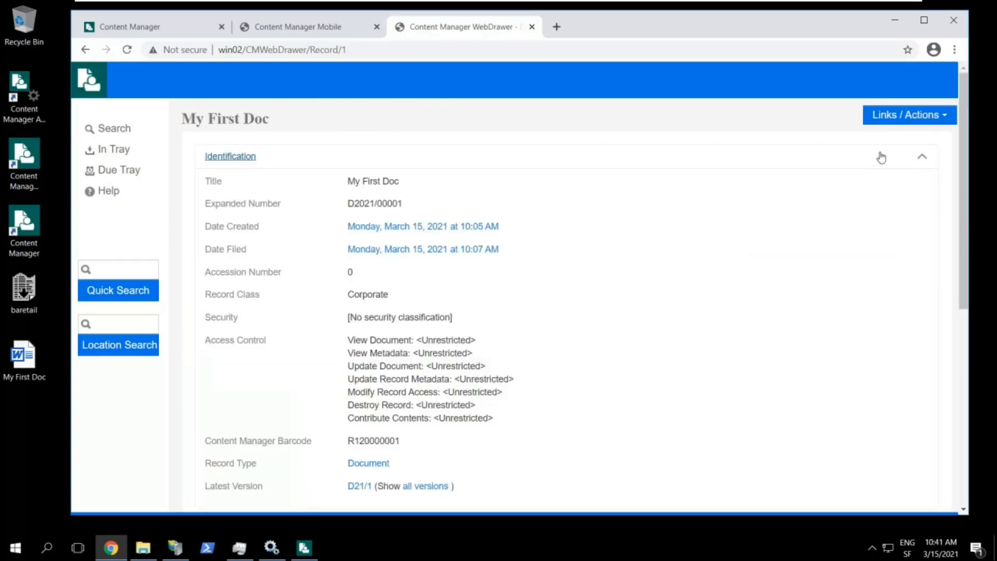
{"action": "left_click", "coordinate": [945, 123]}
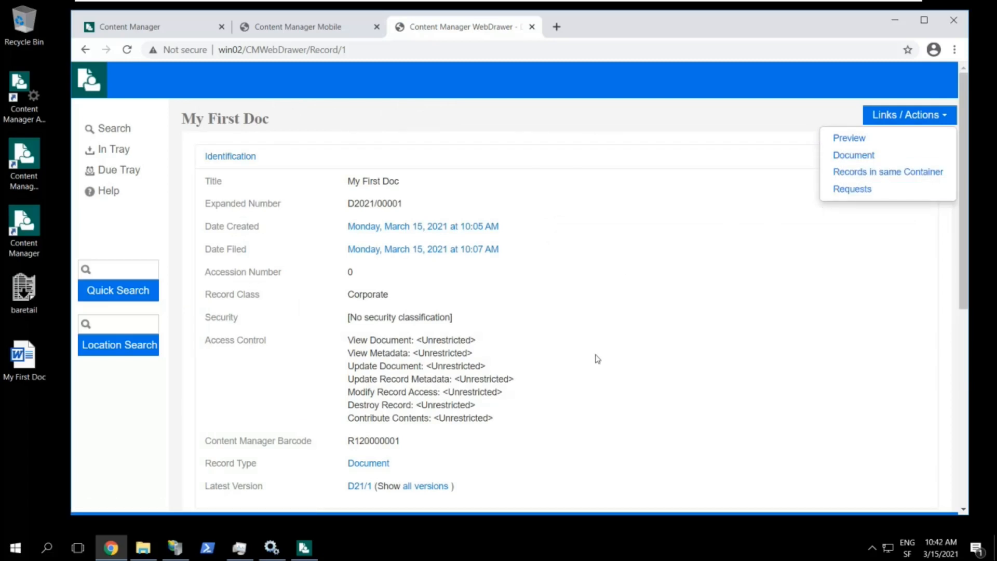
{"action": "left_click", "coordinate": [592, 420]}
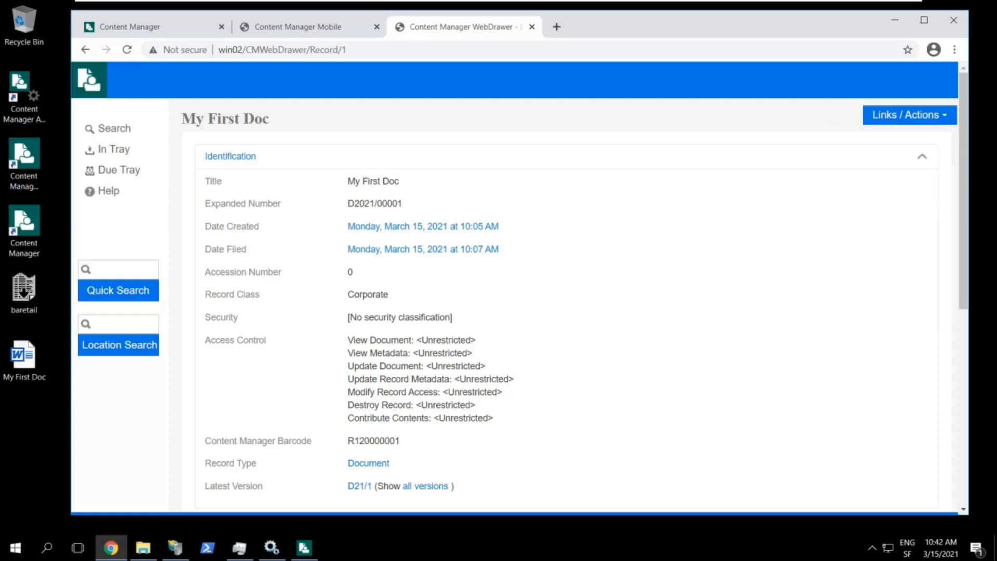